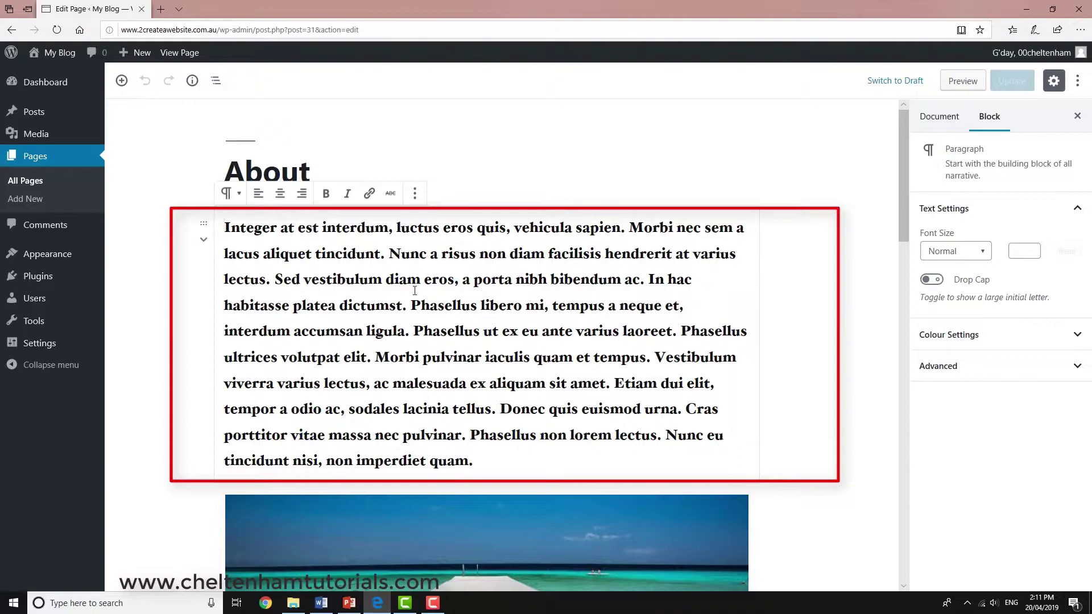
Step: Select the pier image below the first paragraph to view its image block settings
scroll(441, 340, down, 1)
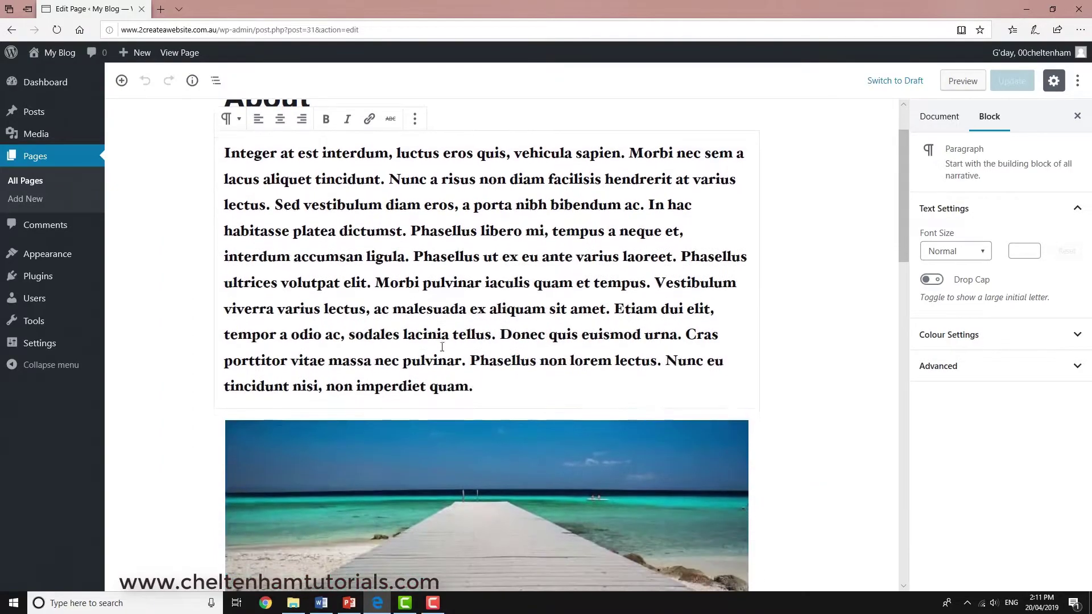
click(445, 447)
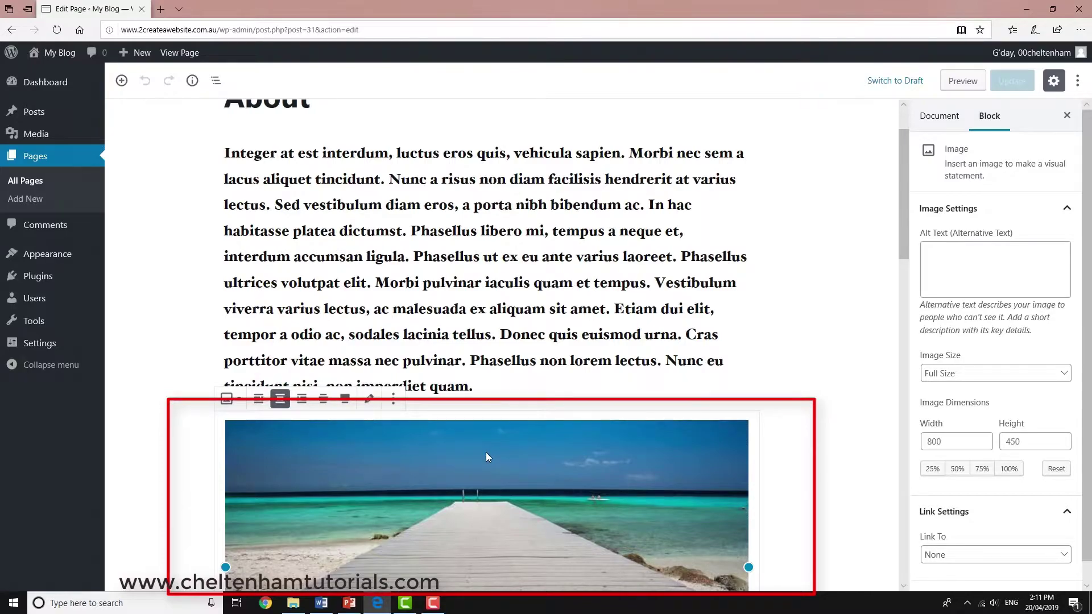
scroll(354, 216, up, 1)
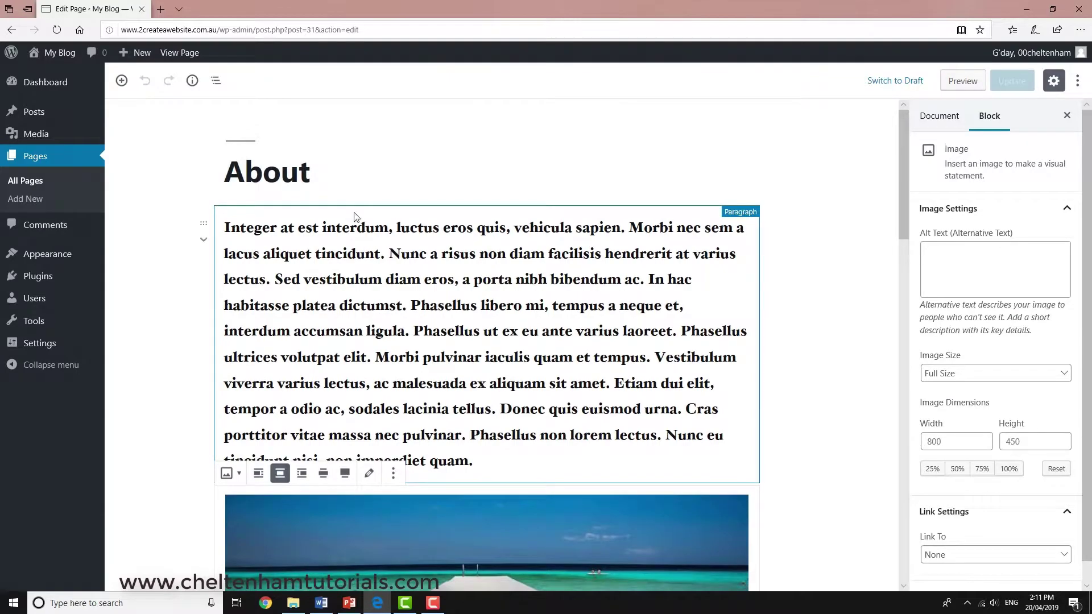
Step: Try the drop cap on the first paragraph under the About heading and switch it off again
click(340, 229)
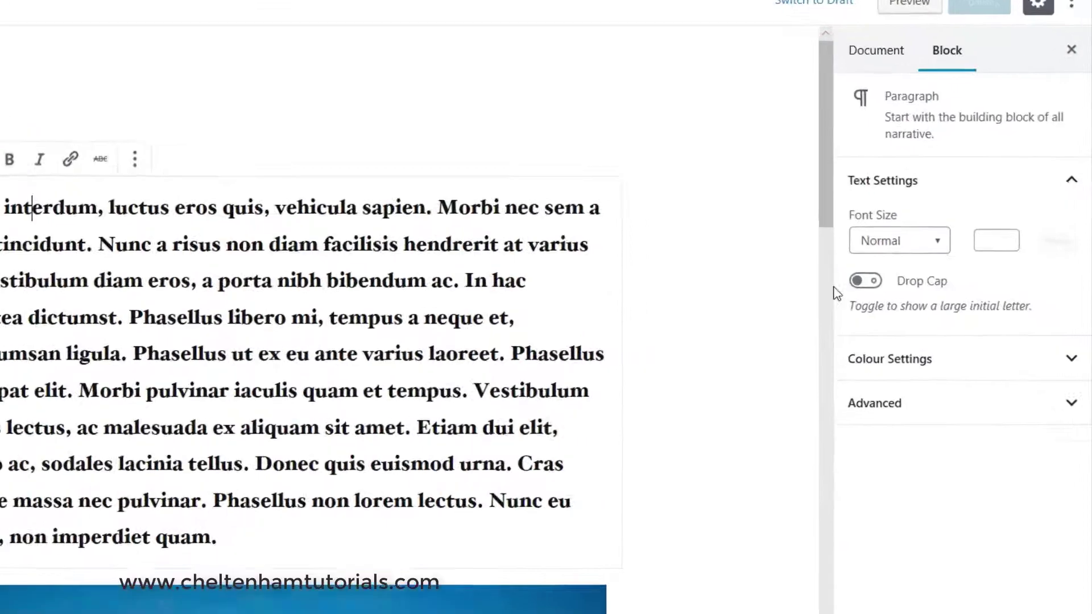
click(811, 284)
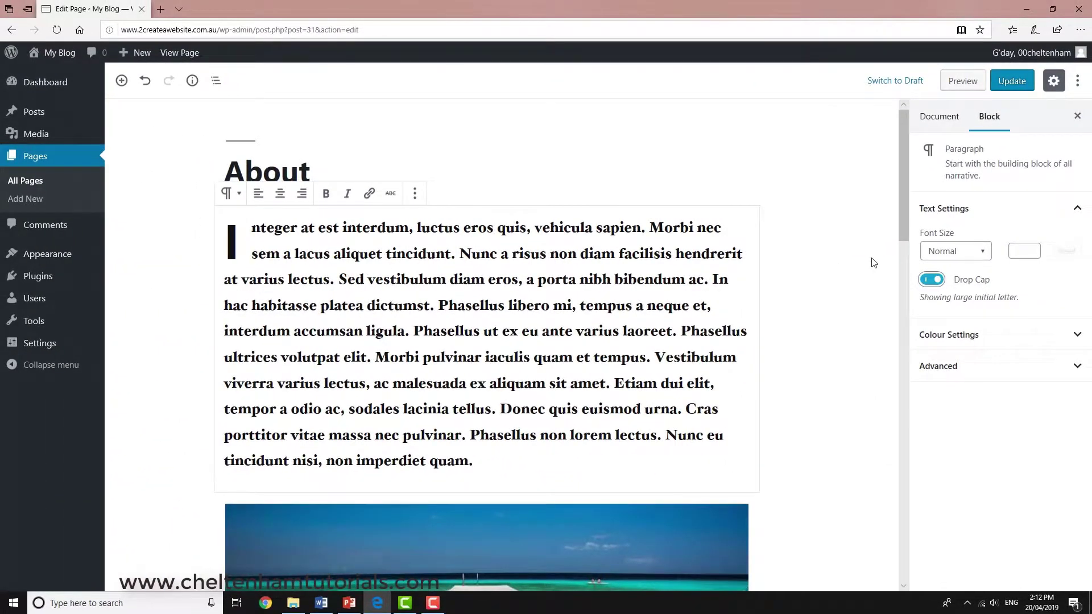
click(931, 279)
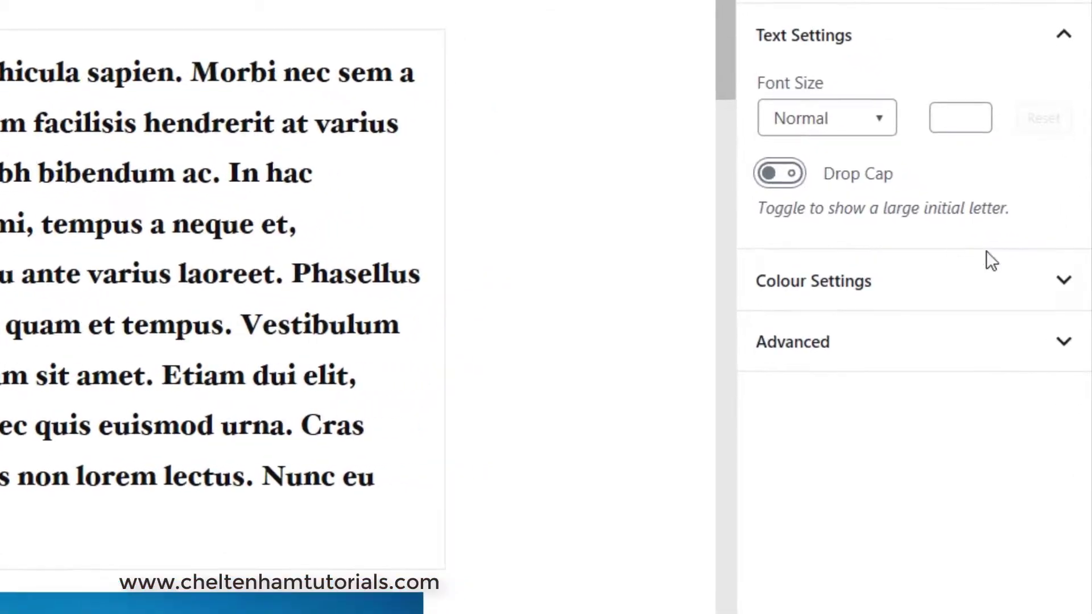
Step: Give the first paragraph a bright blue background colour and a grey text colour
click(1062, 288)
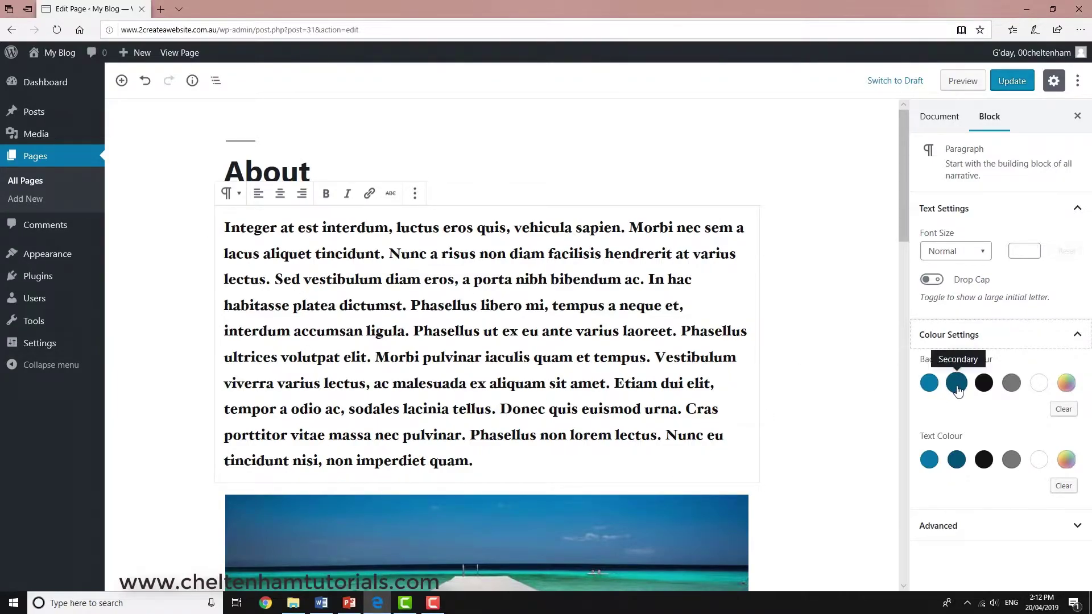
click(931, 389)
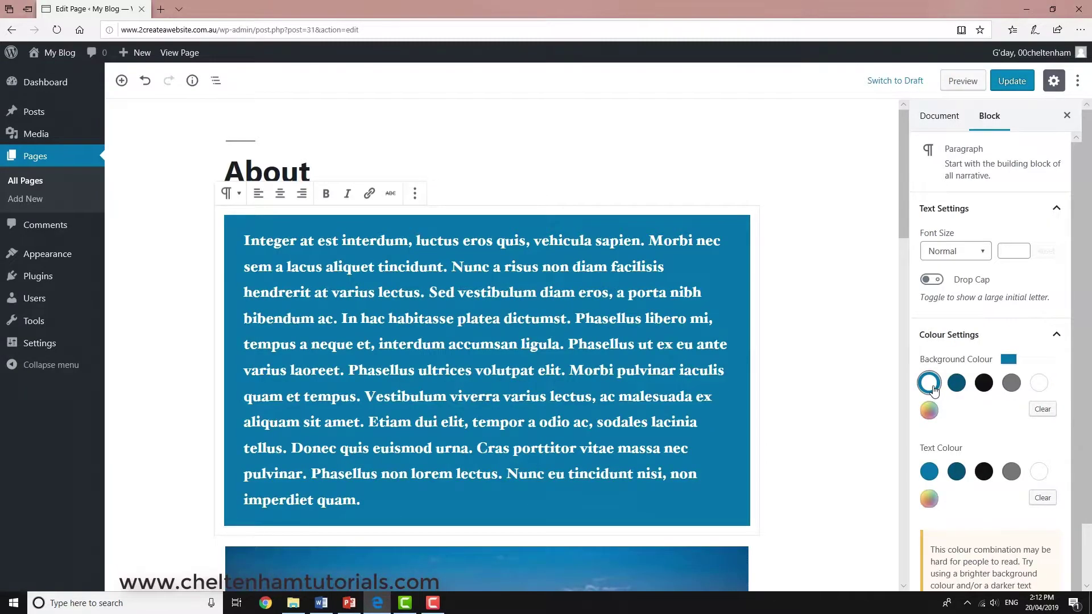
click(1012, 473)
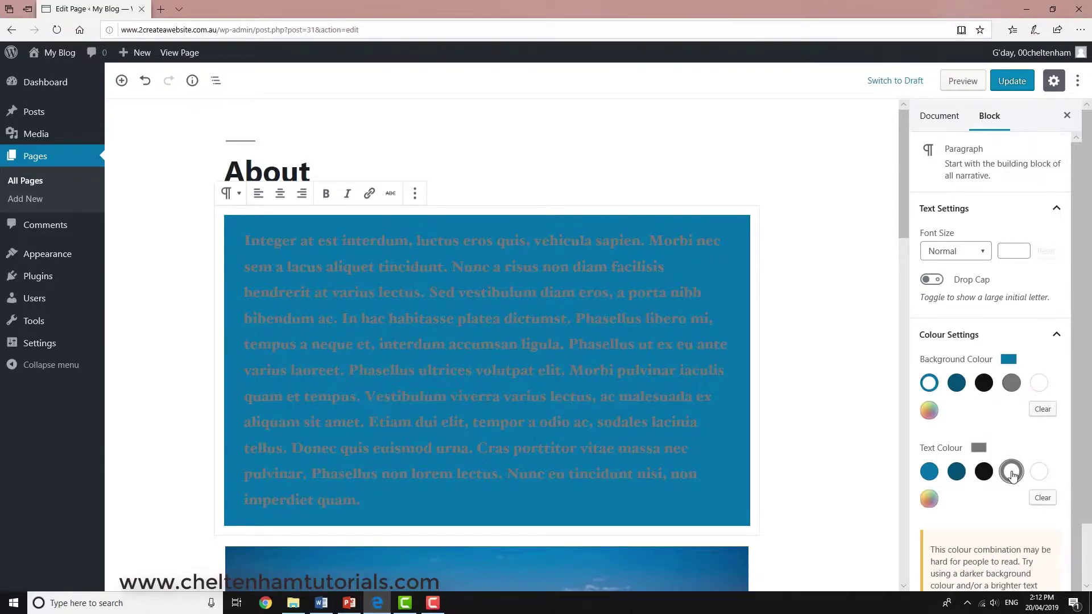
Step: Remove the grey text colour from the first paragraph
scroll(1018, 500, down, 1)
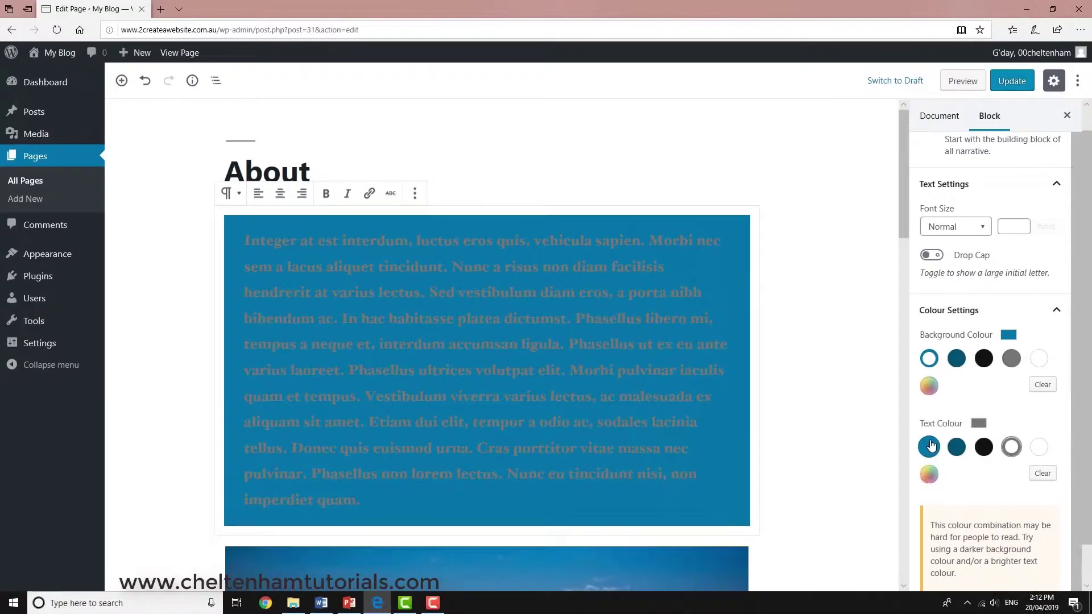
click(1010, 448)
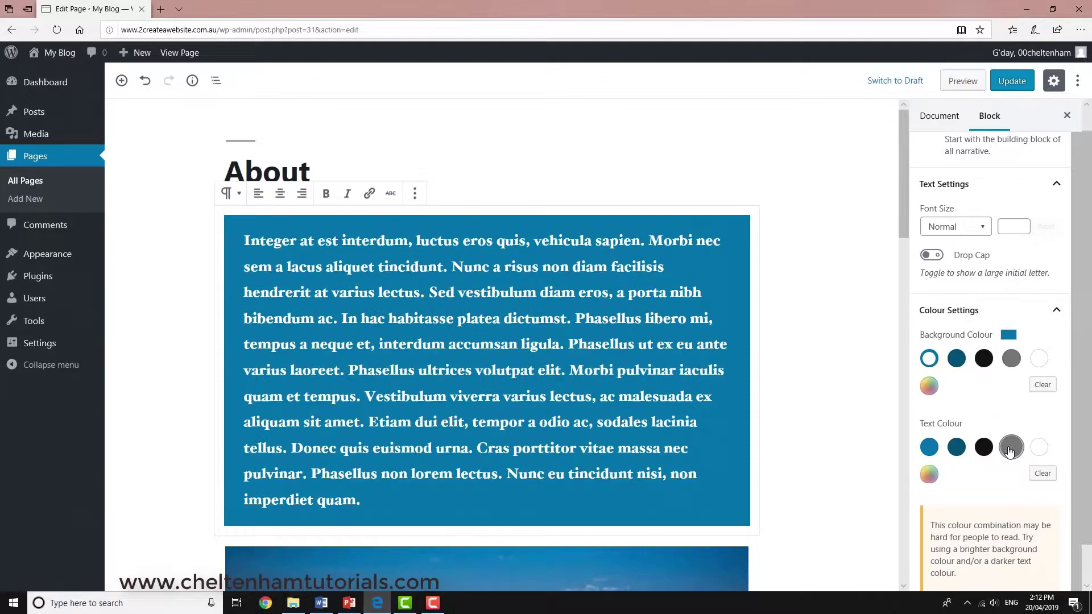
click(1043, 474)
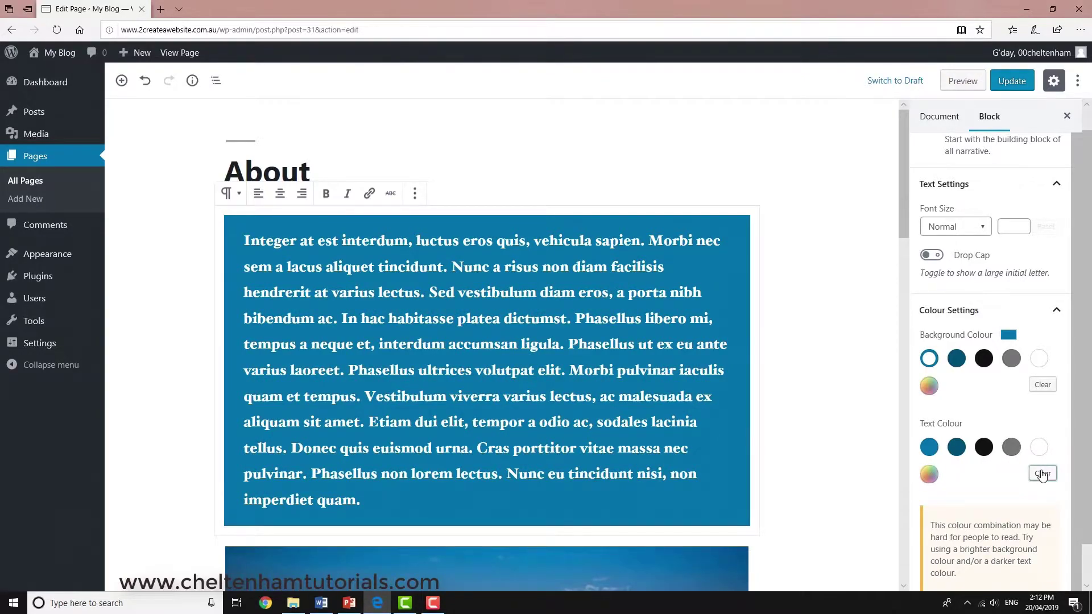
Step: Set the first paragraph's text to a custom green, #00a303
click(929, 475)
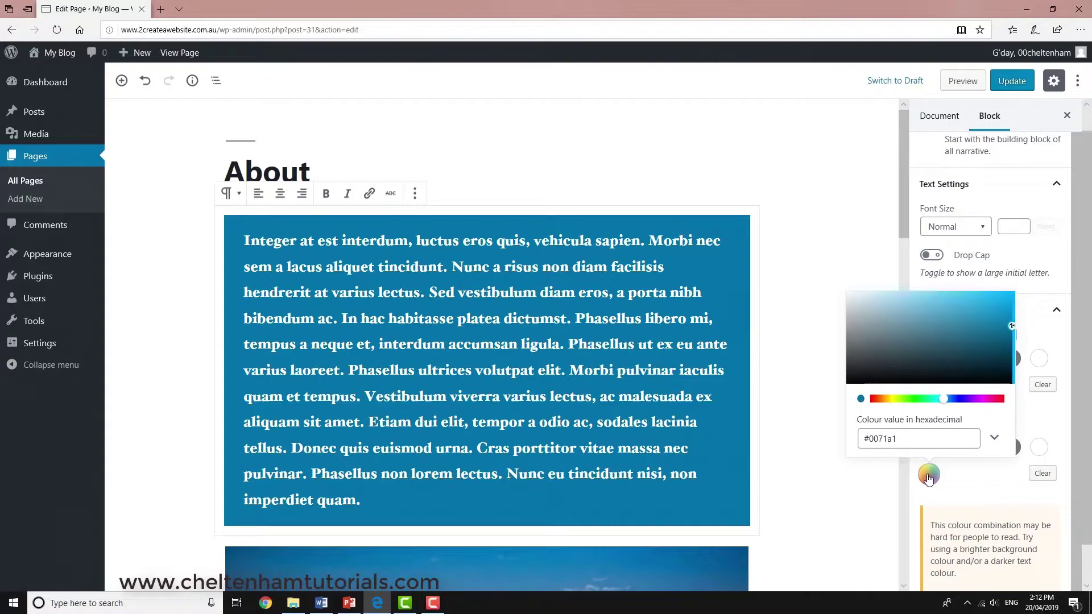
click(908, 400)
mouse_move(910, 403)
mouse_down()
mouse_move(874, 403)
mouse_move(944, 404)
mouse_move(917, 406)
mouse_up()
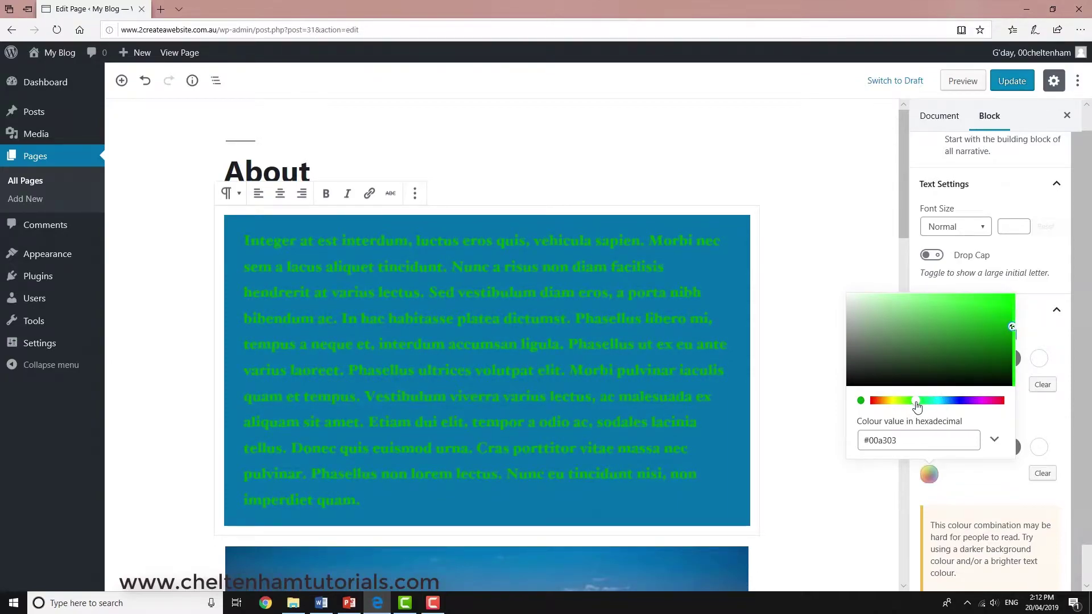
click(1037, 334)
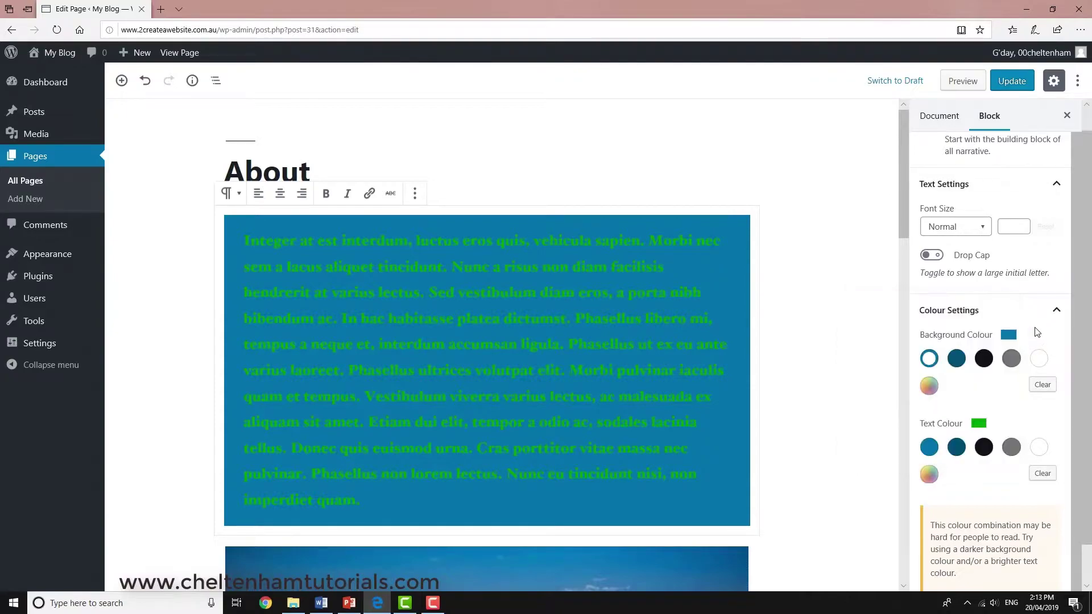
Step: Clear both the background colour and the text colour of the first paragraph
click(1042, 384)
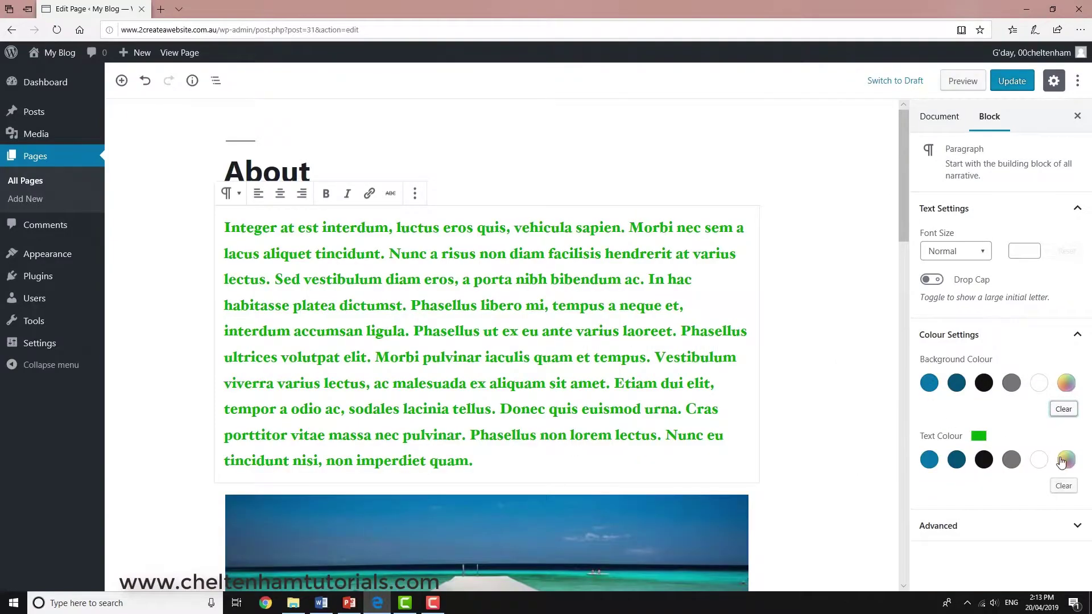
click(1063, 485)
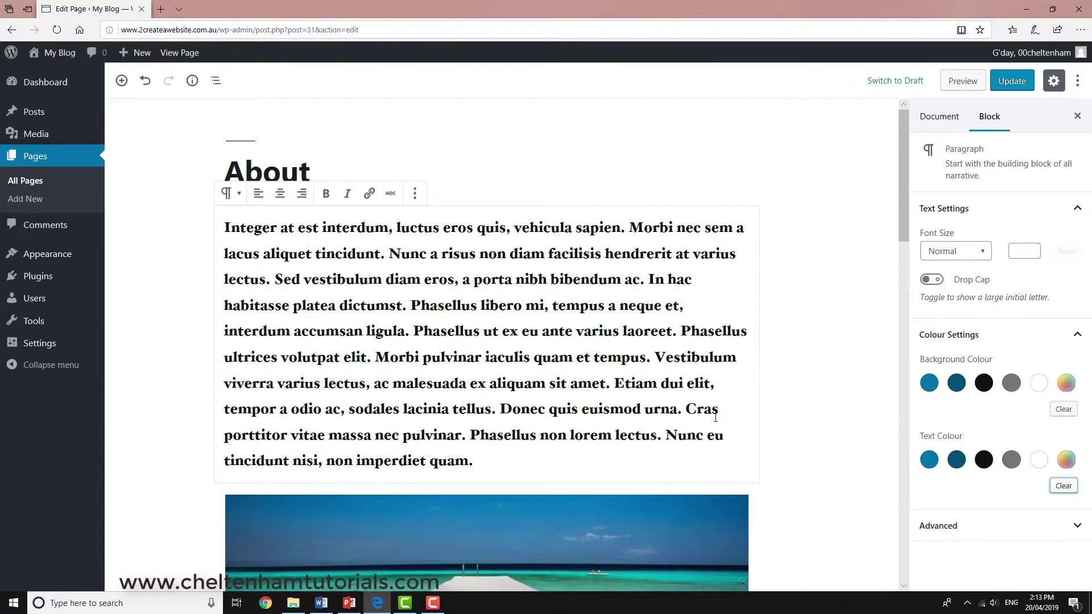
Step: Compare the settings offered for the selected pier image with those offered when no block is selected
scroll(666, 412, down, 4)
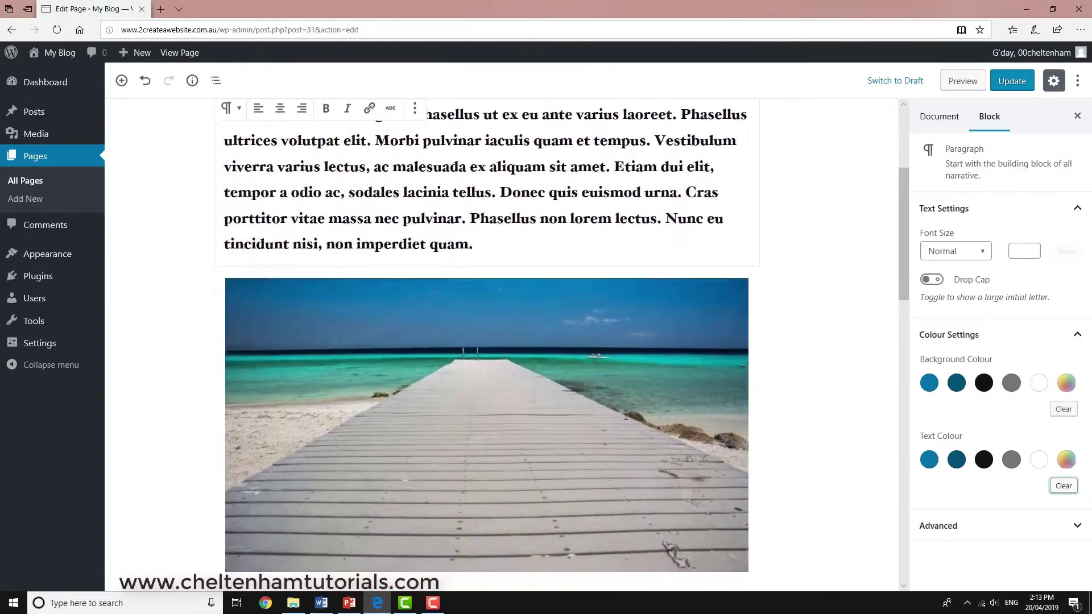
click(558, 405)
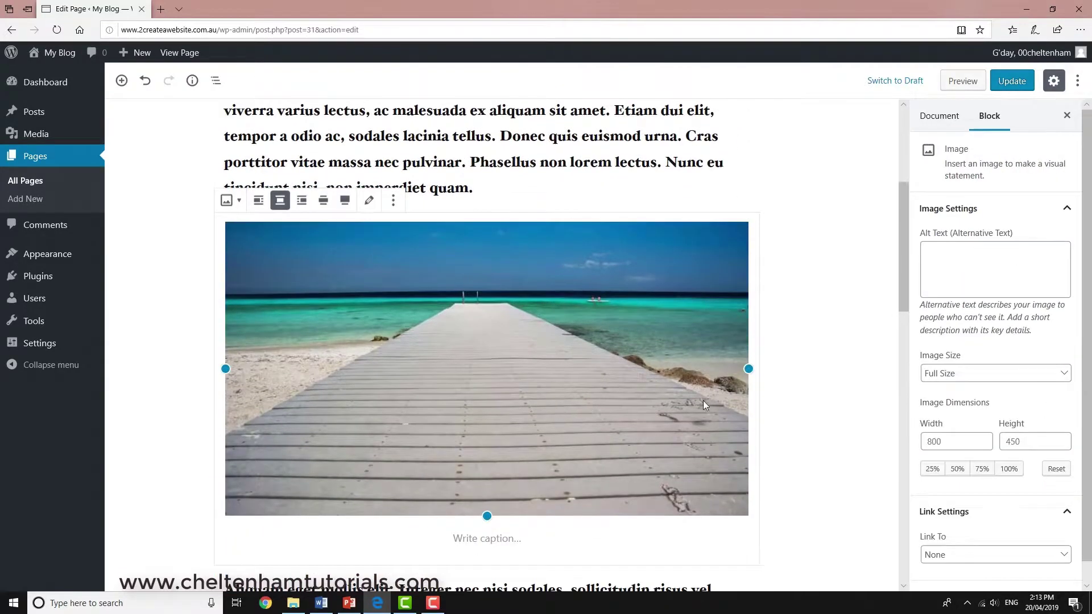
click(808, 406)
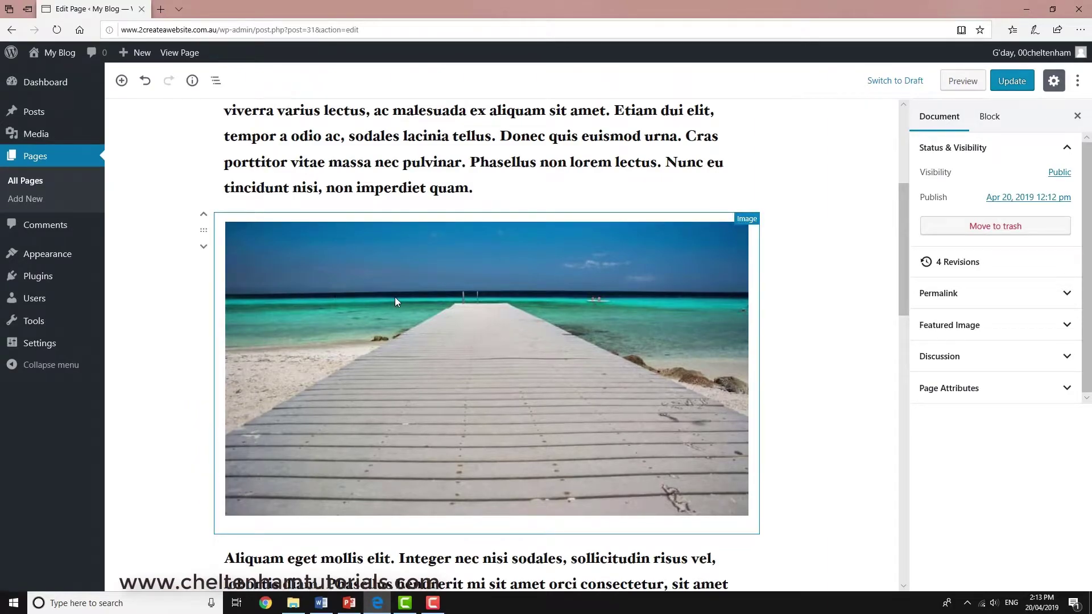
click(594, 349)
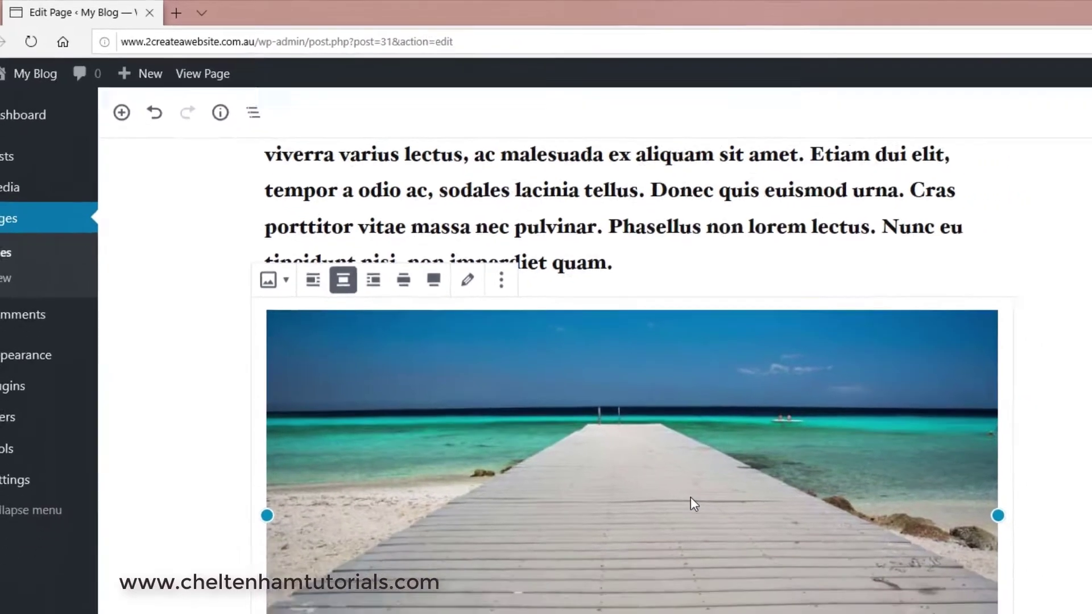
Step: Set the font size of the paragraph beginning "Aliquam eget mollis elit" to Huge and review it in the page
scroll(690, 497, down, 5)
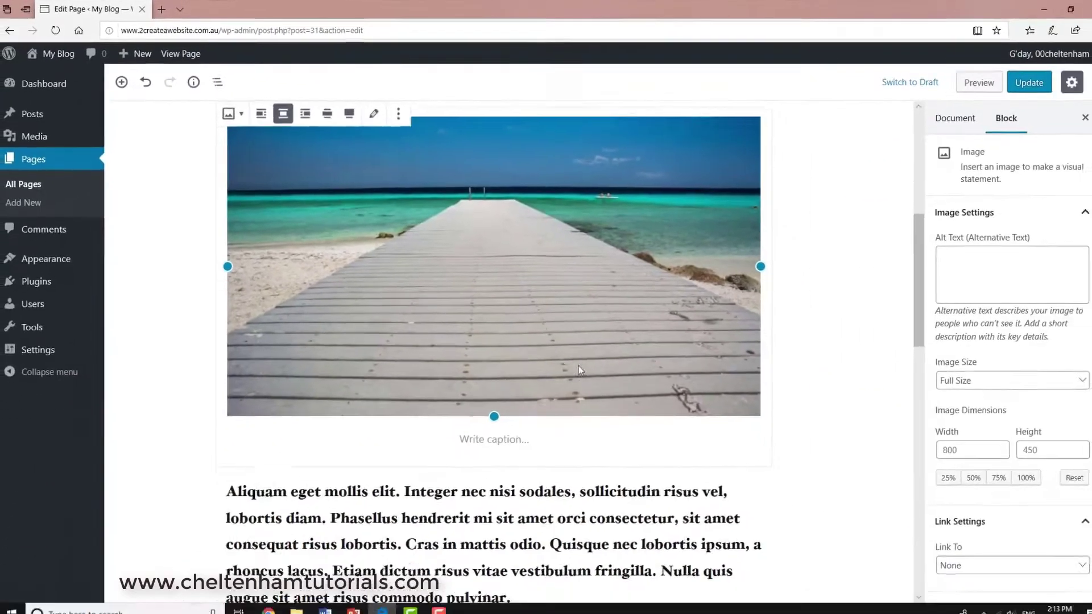
click(529, 377)
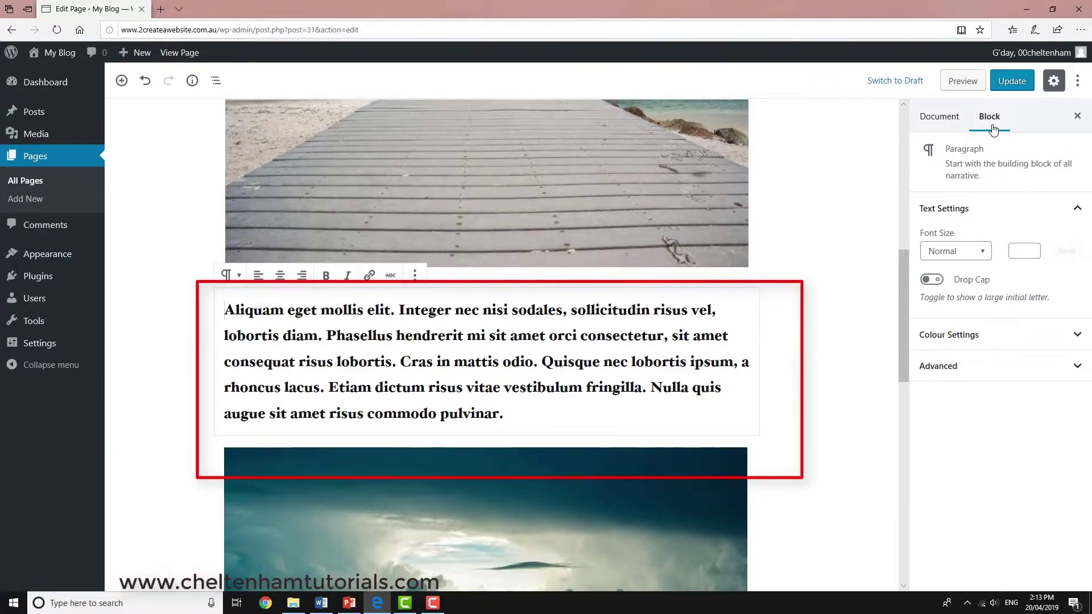
click(986, 257)
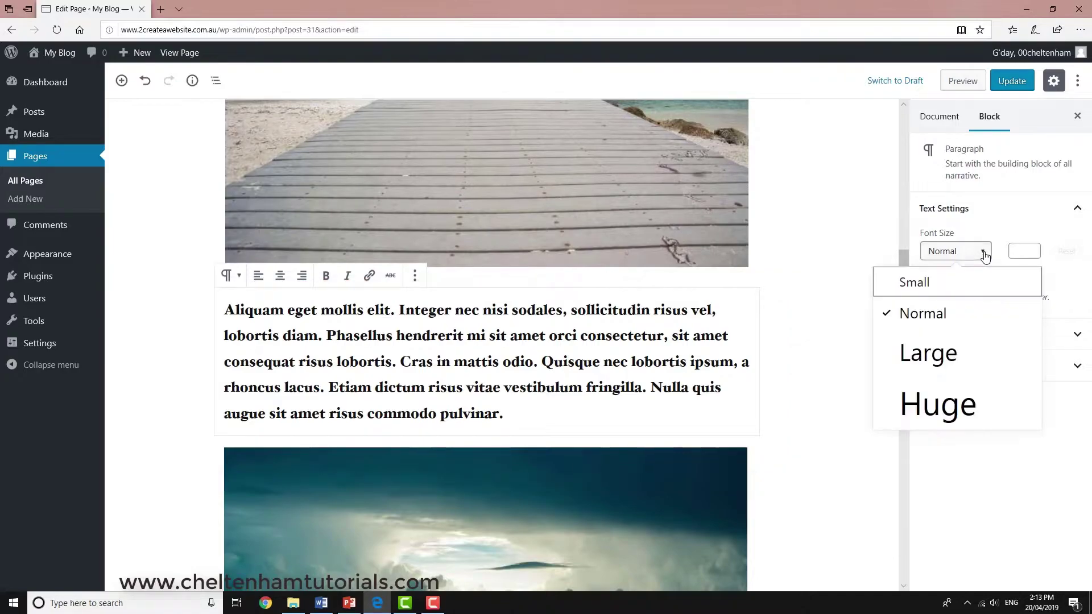
click(949, 411)
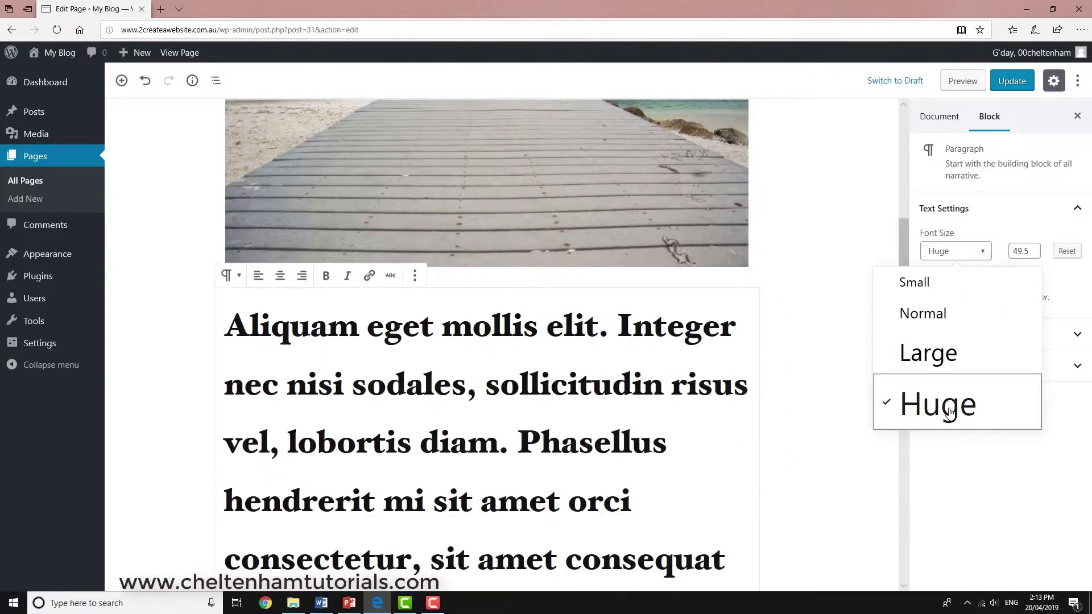
scroll(812, 422, down, 9)
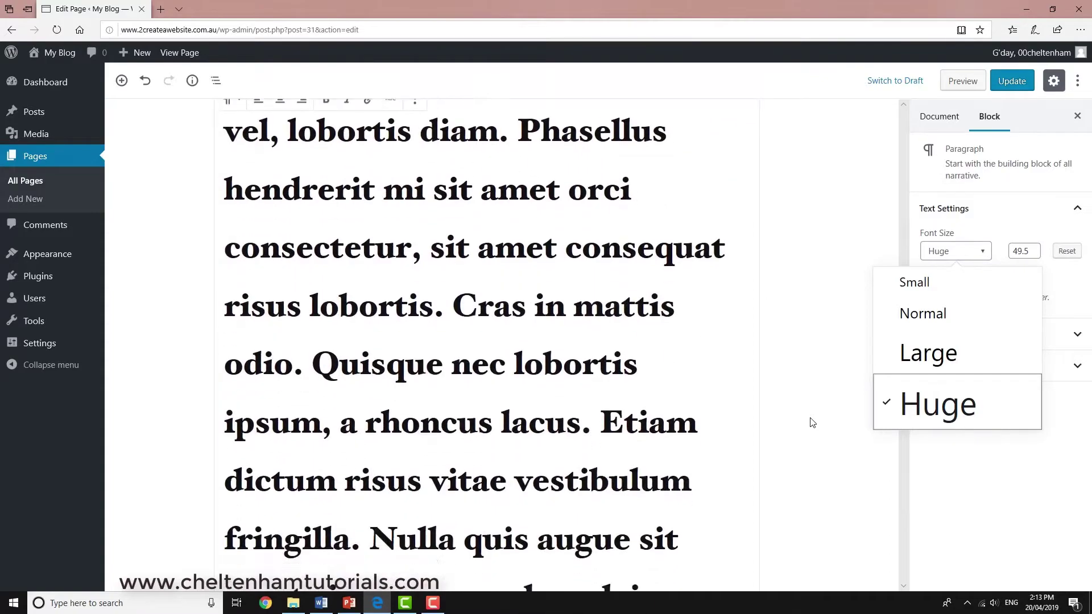
scroll(813, 422, down, 6)
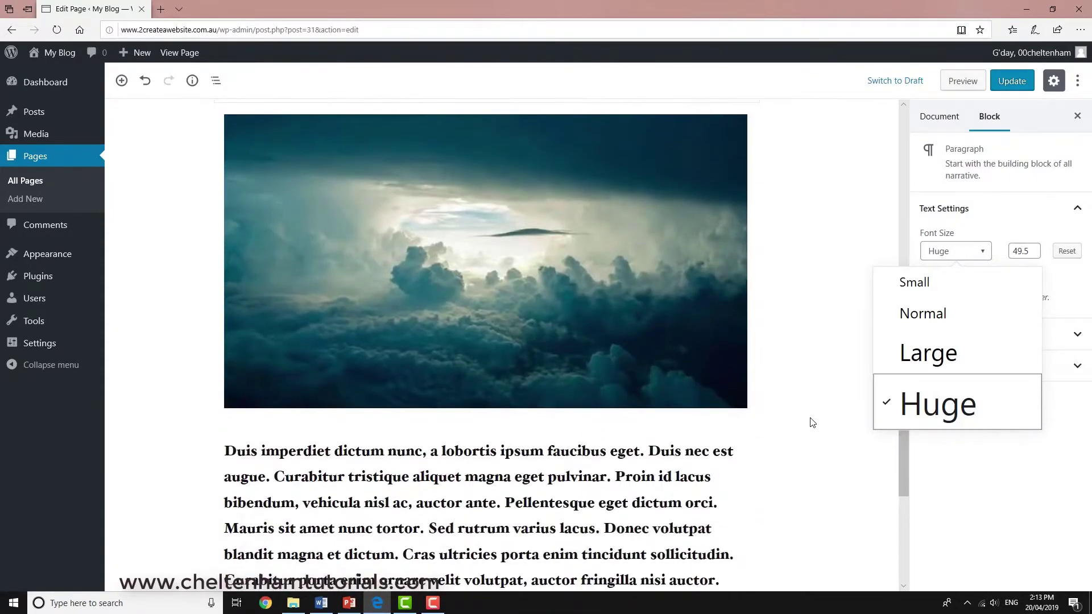
Step: Change the "Aliquam eget mollis elit" paragraph's font size to Small and check its appearance
scroll(813, 422, up, 4)
scroll(812, 422, up, 4)
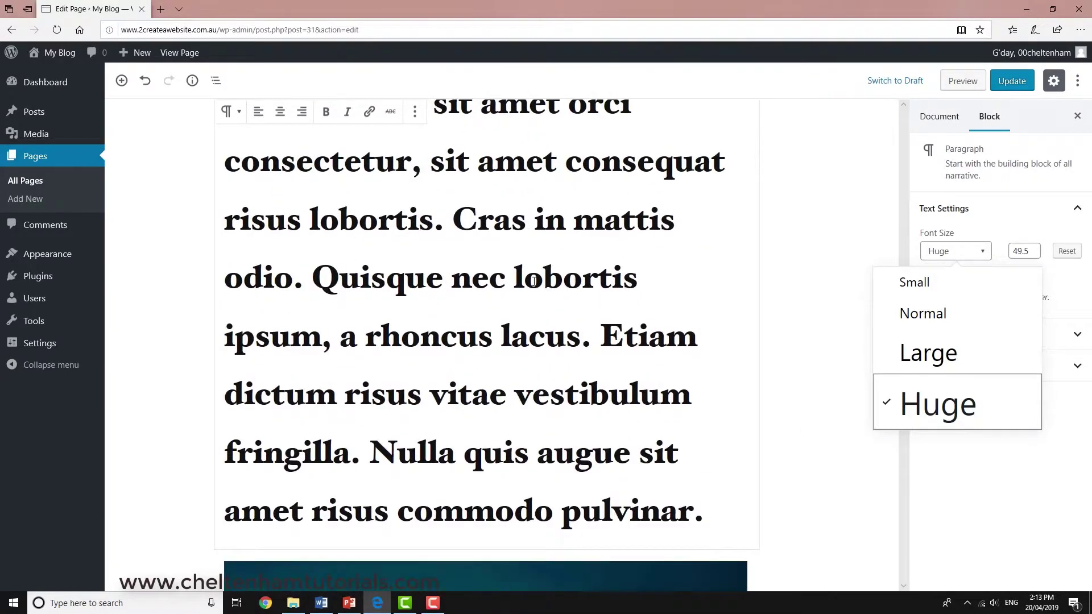
click(533, 281)
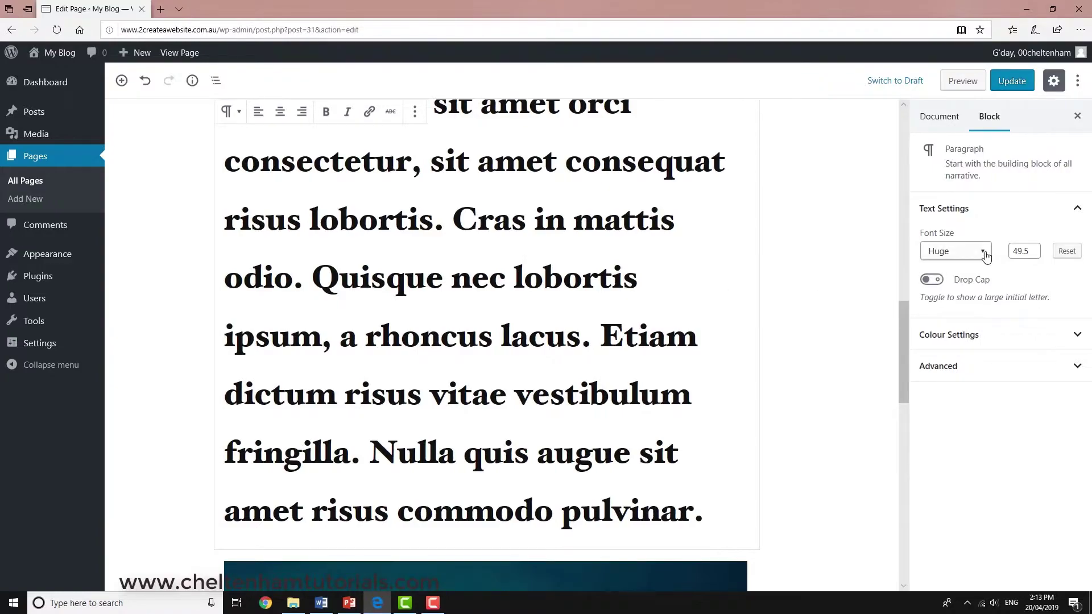
click(944, 251)
click(952, 283)
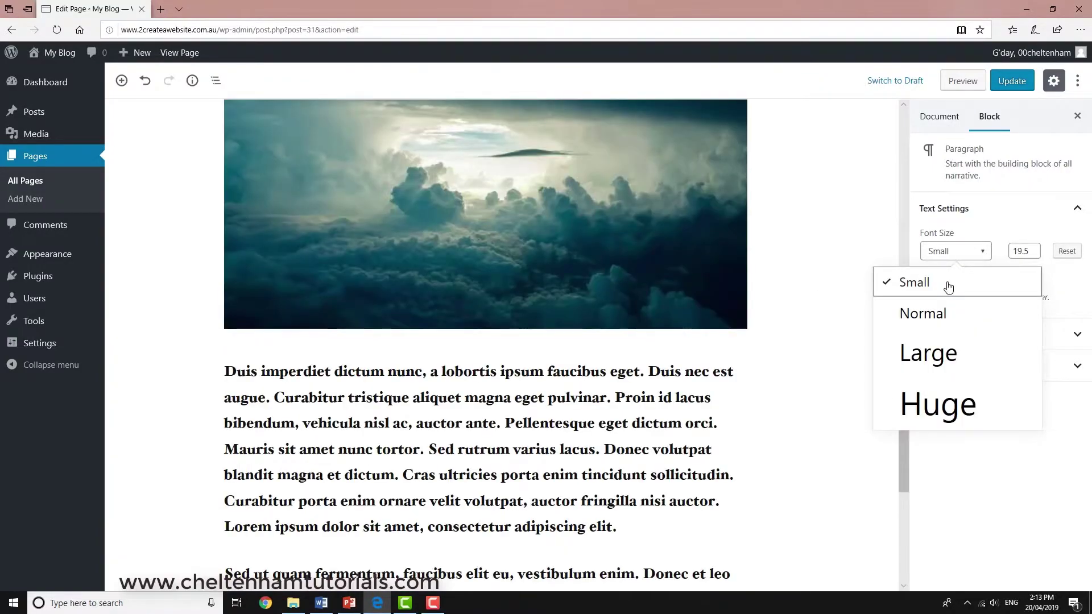
scroll(764, 393, up, 2)
scroll(765, 393, up, 3)
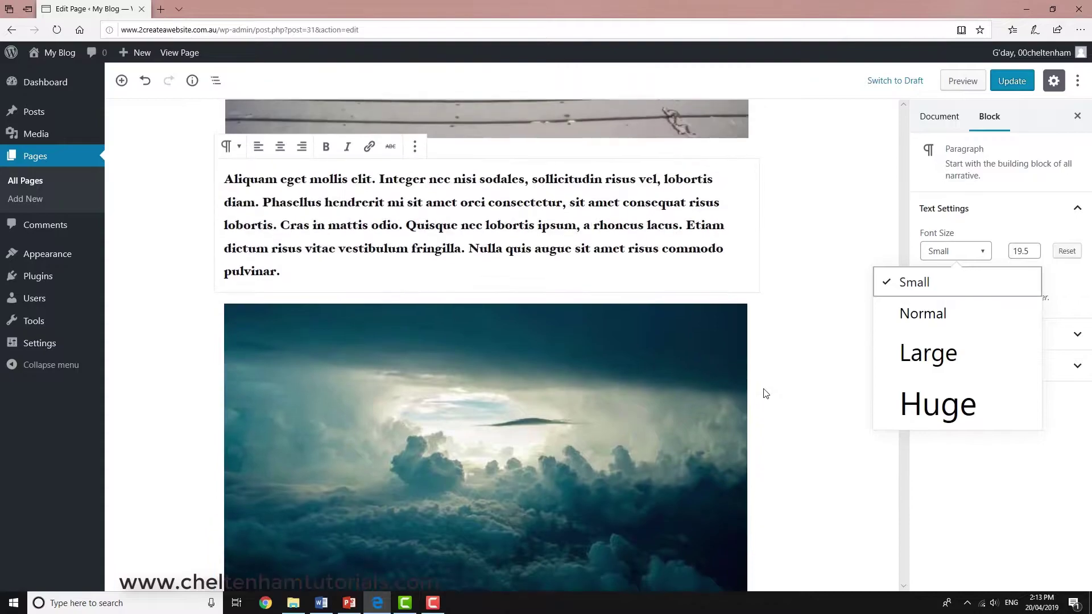
Step: Try the Large font size on the "Aliquam eget mollis elit" paragraph and set it back to Normal
scroll(763, 390, down, 1)
click(932, 312)
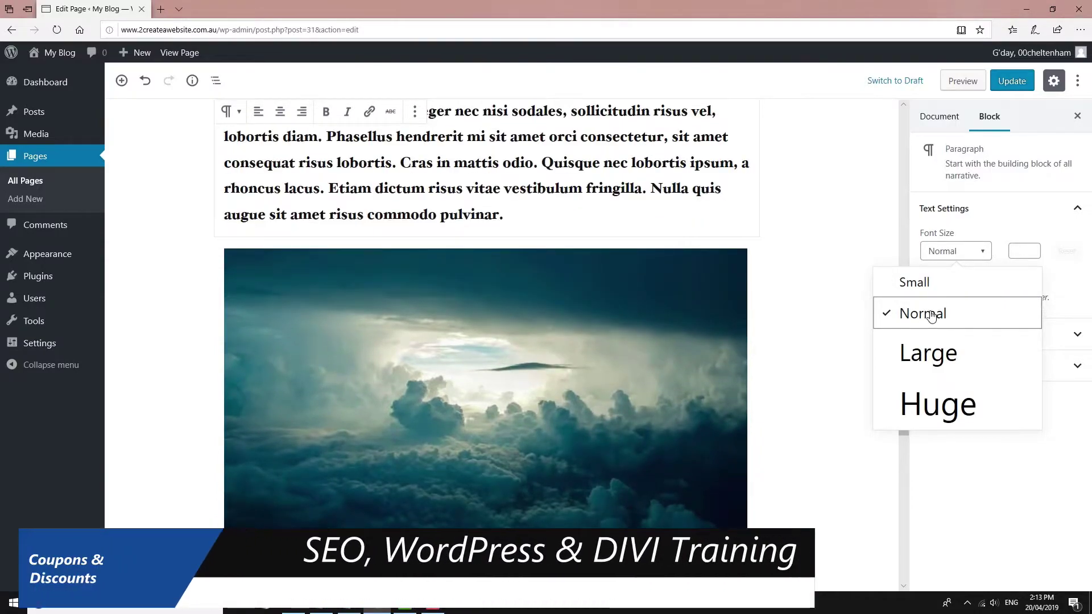
click(929, 358)
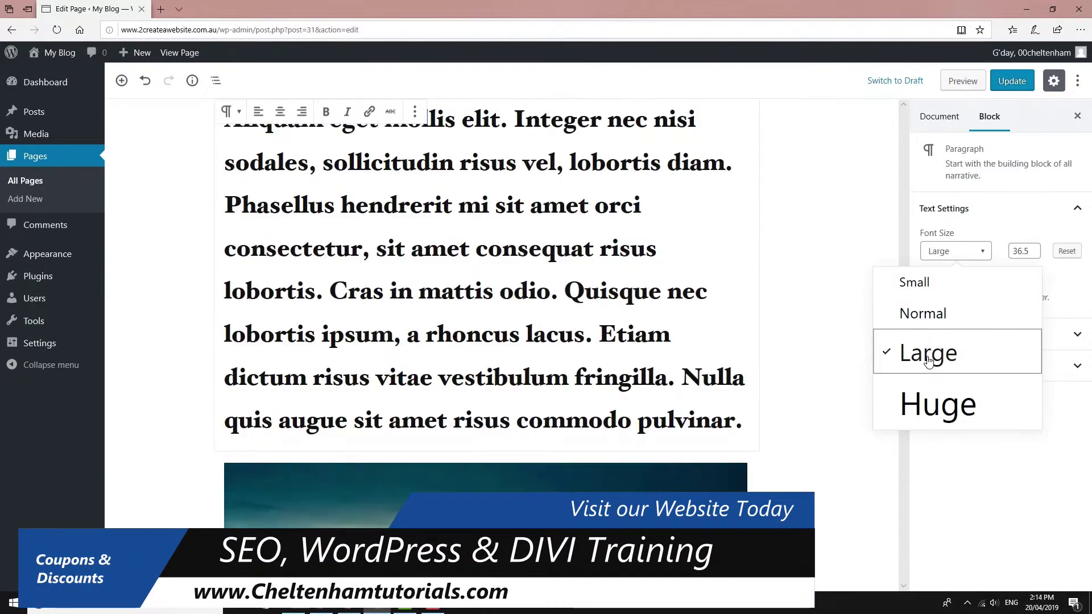
click(938, 322)
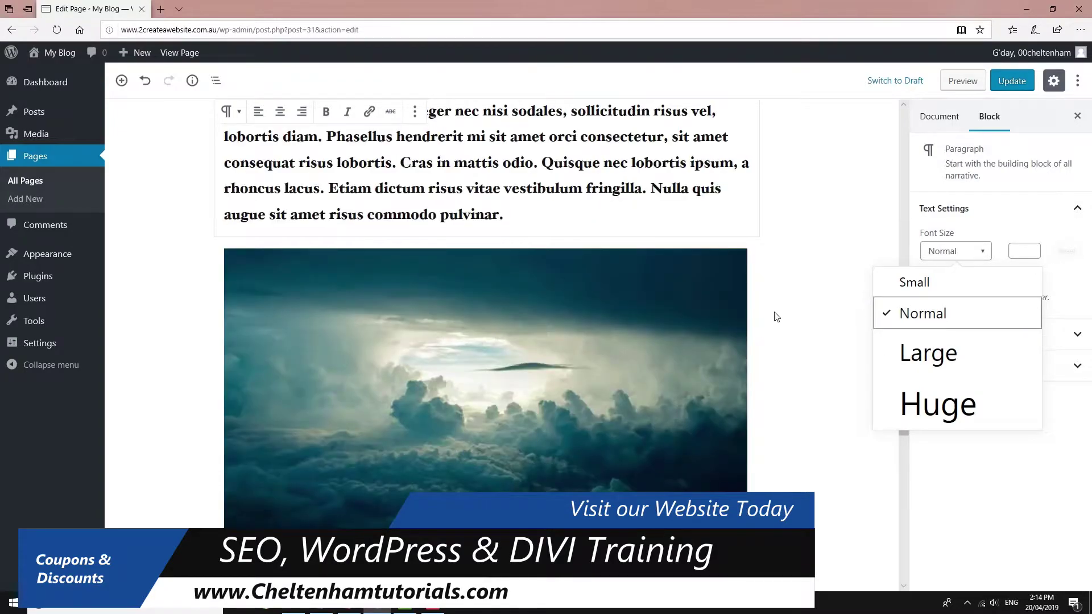
scroll(775, 314, up, 3)
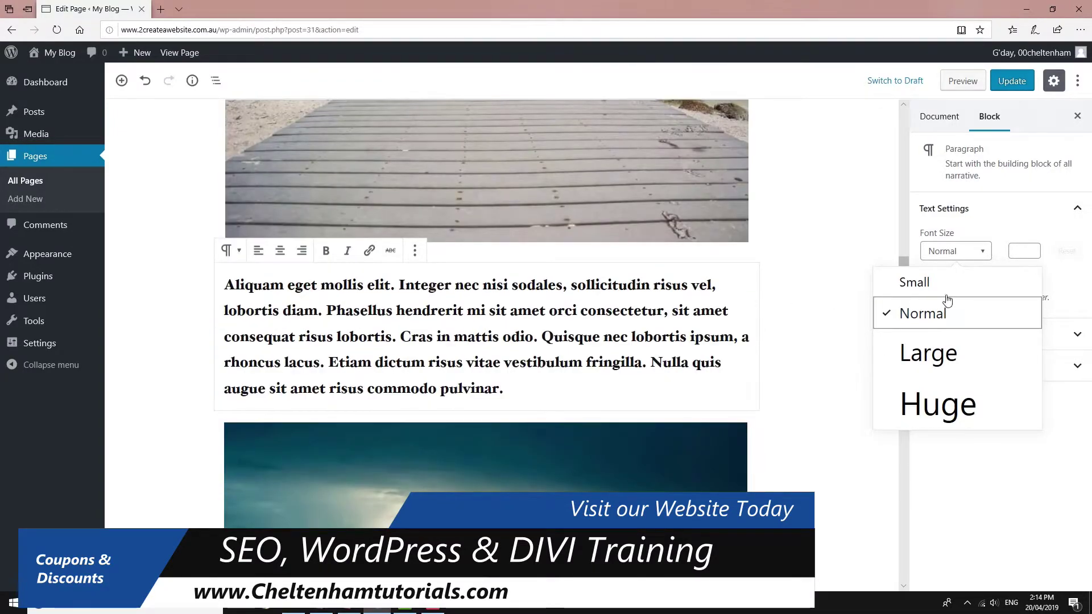
Step: Try the Small font size on the "Aliquam eget mollis elit" paragraph and reset it to the default size
click(941, 284)
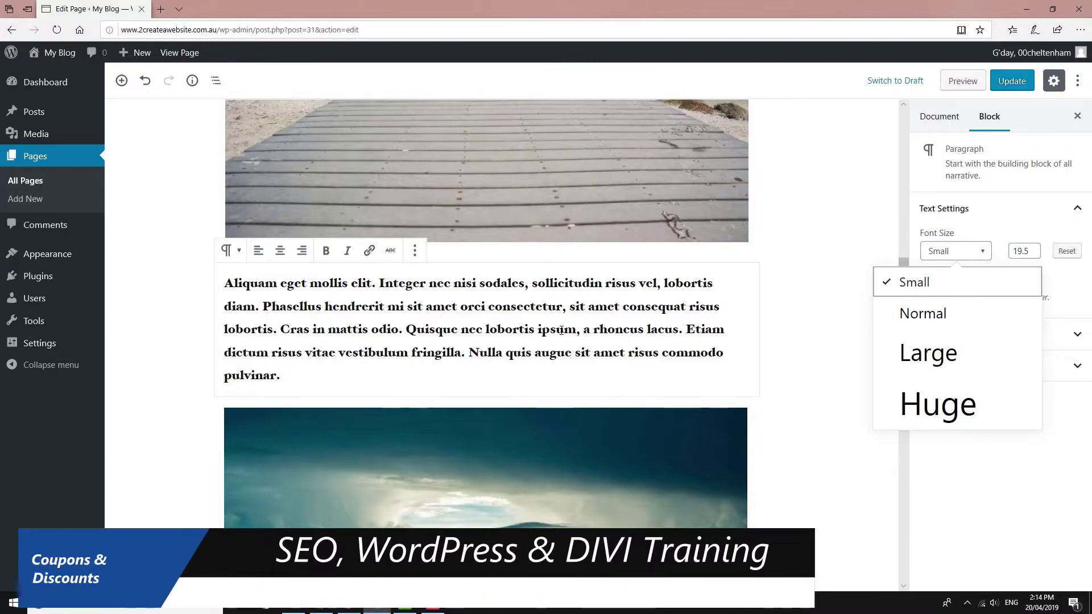
click(955, 208)
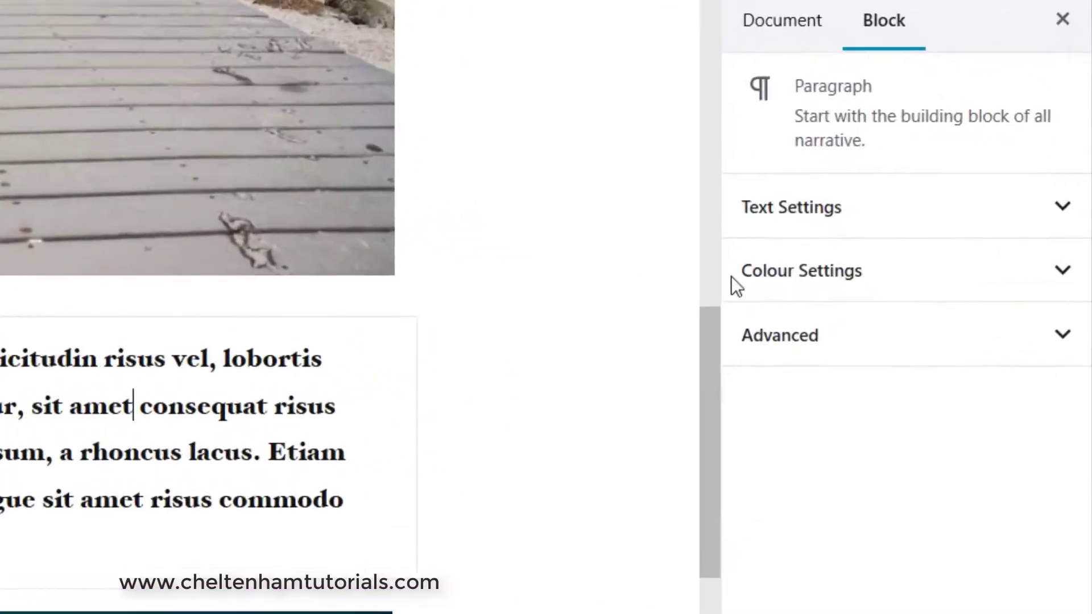
click(1076, 209)
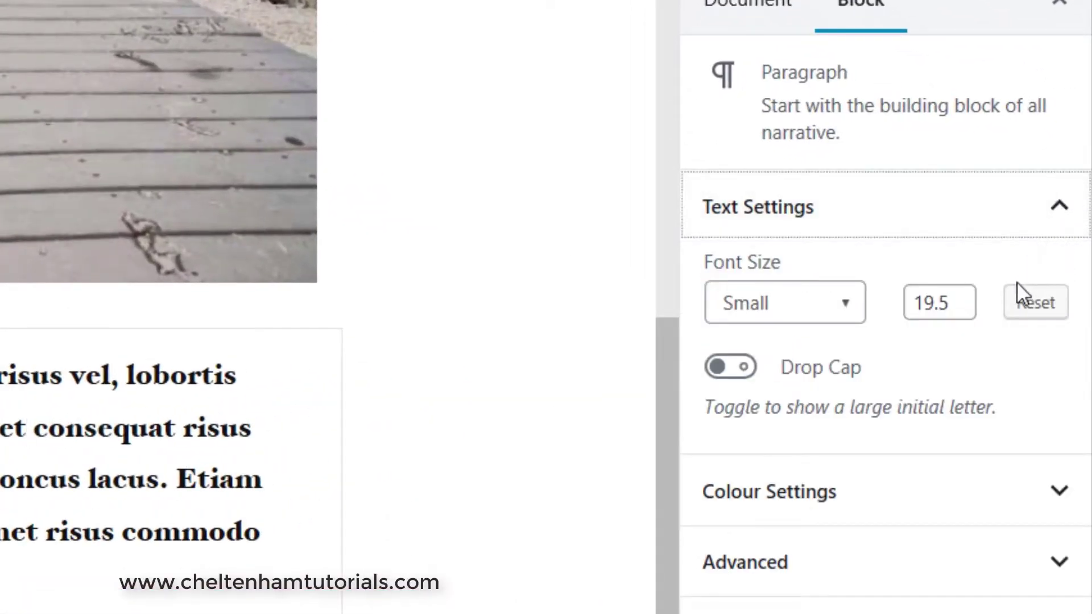
drag(946, 301, 888, 302)
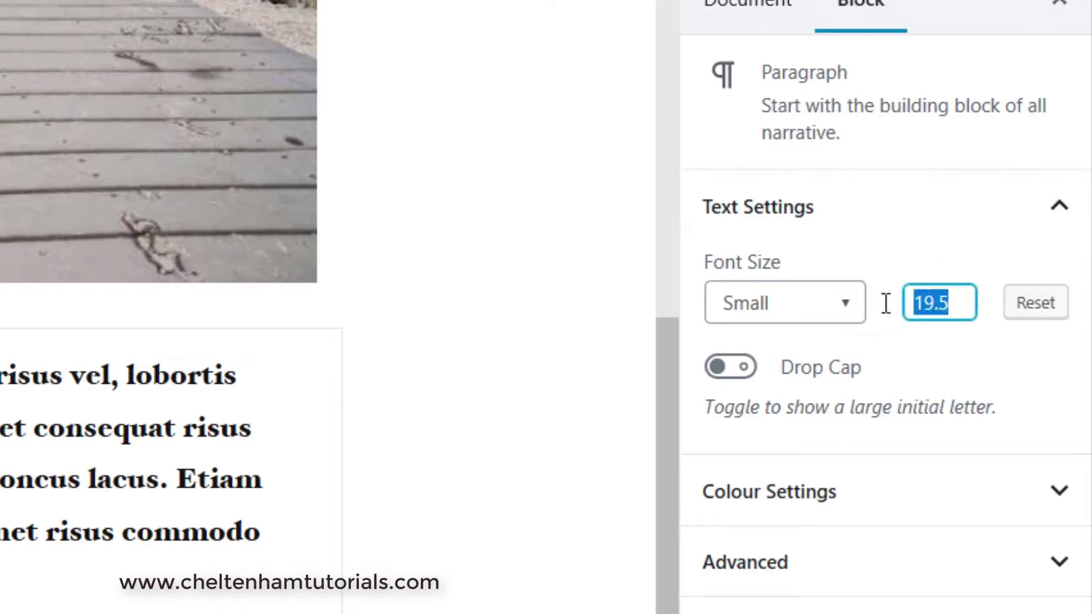
click(1035, 307)
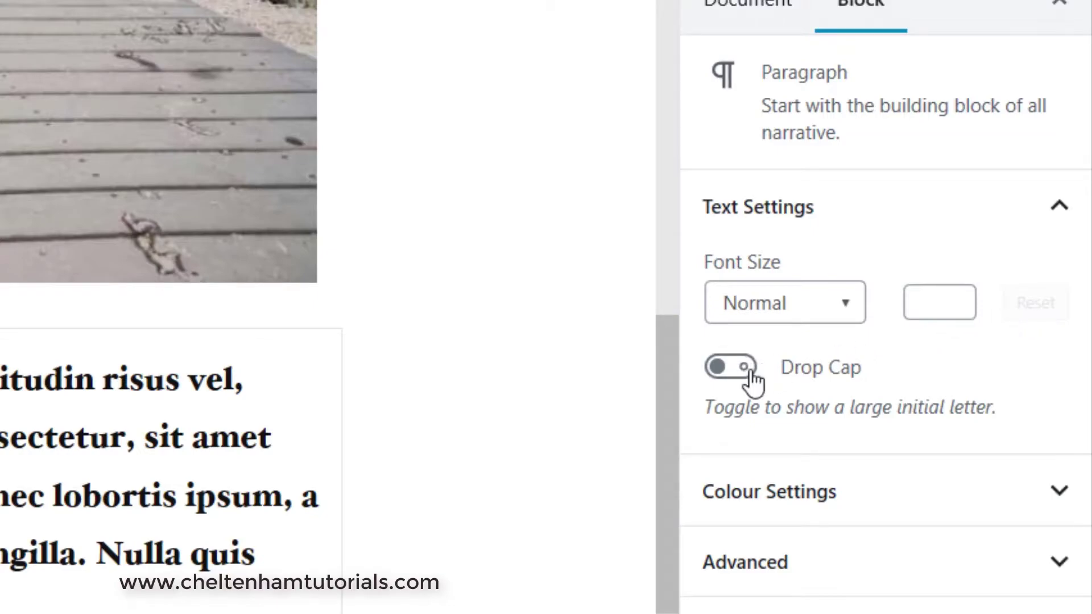
Step: Expand the paragraph's Colour Settings and Advanced options to review what they offer
scroll(882, 478, down, 5)
click(1058, 117)
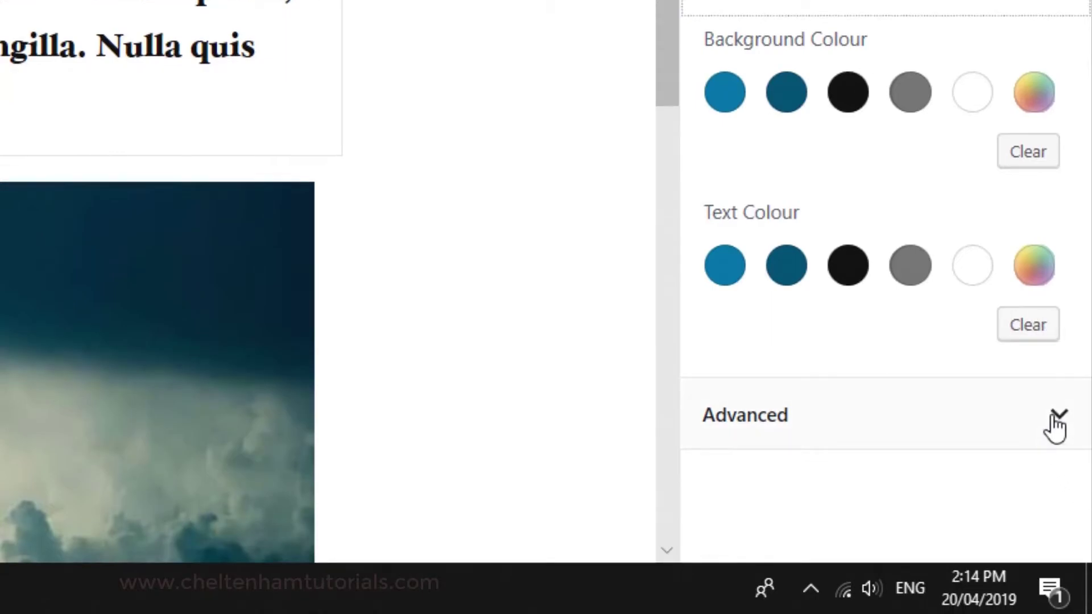
click(1056, 427)
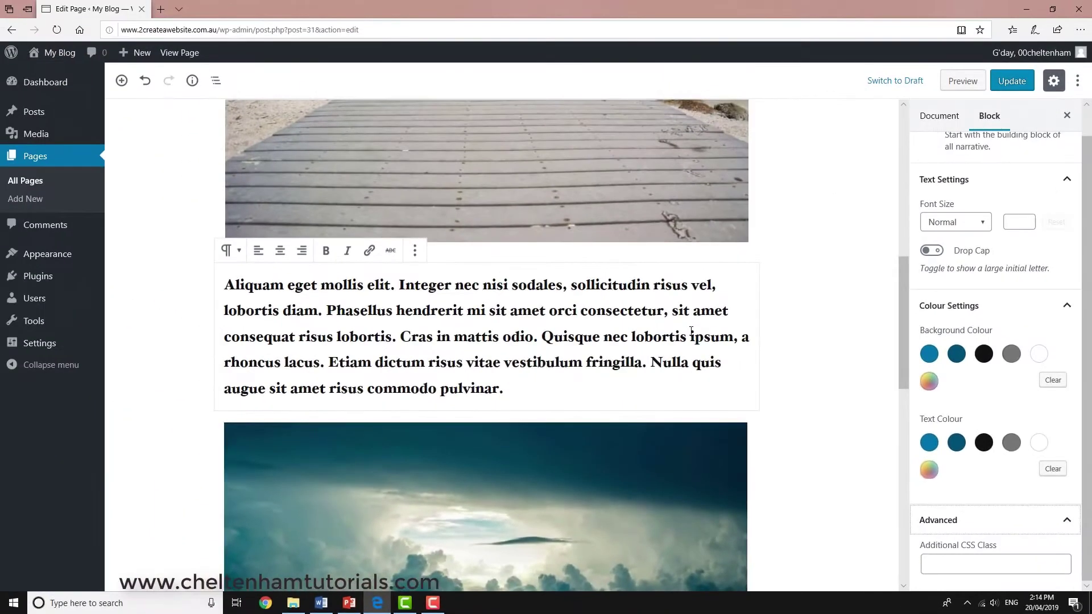
Step: Select the opening paragraph beginning "Integer at est interdum" to view its block settings
scroll(691, 331, up, 2)
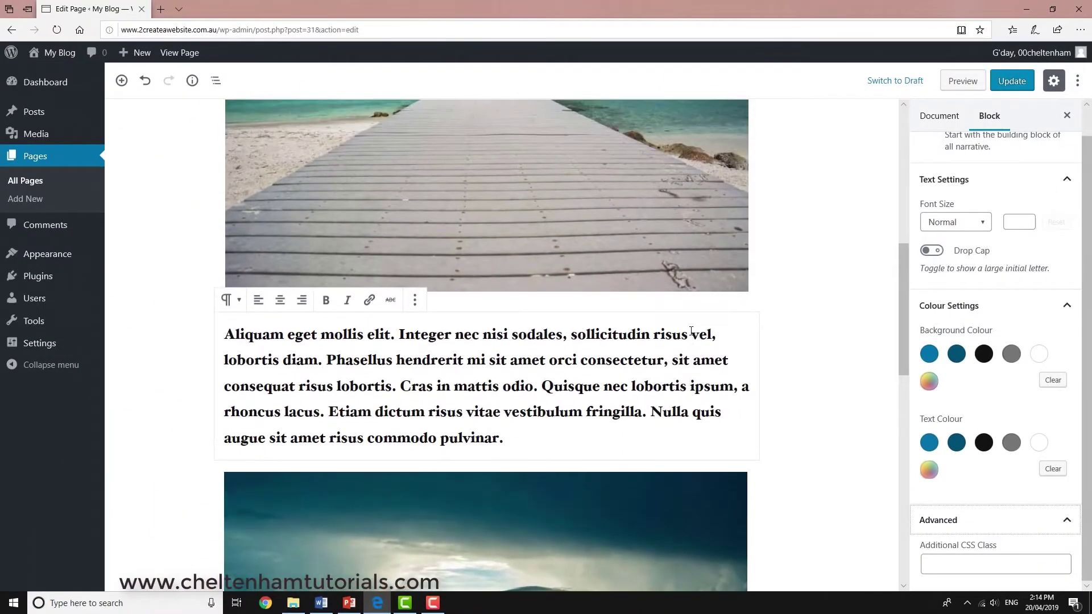
scroll(691, 331, up, 10)
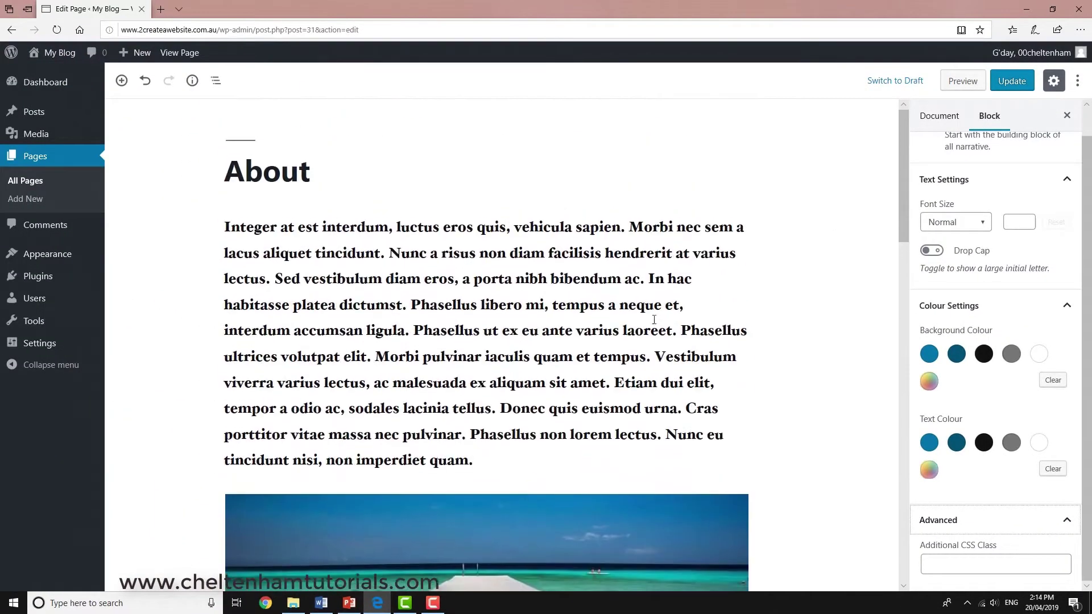
click(409, 308)
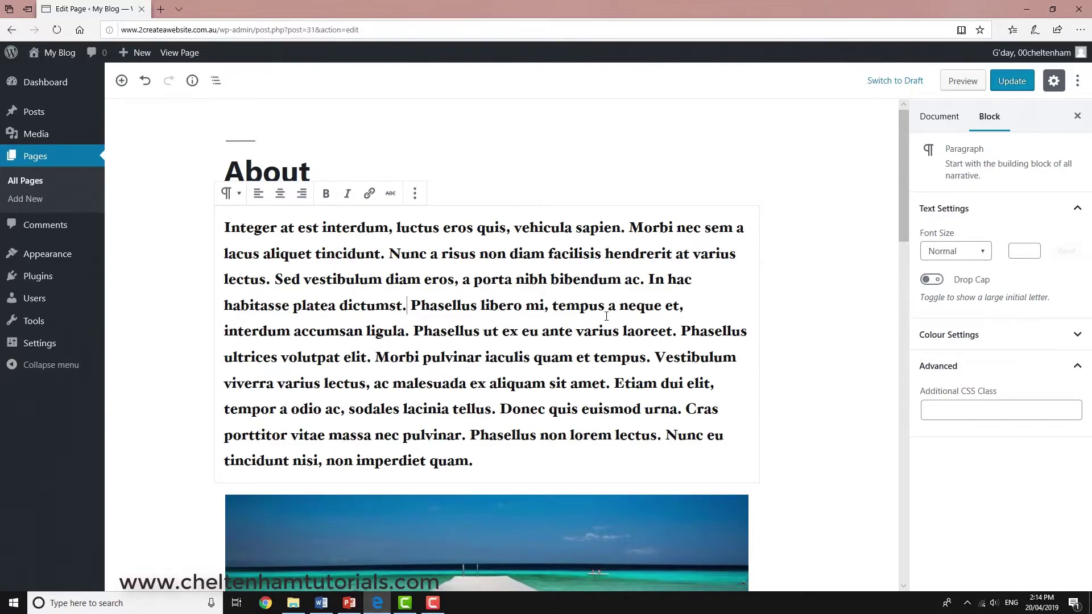
Step: Select the About title to view the document settings offered for it, and deselect it
click(296, 169)
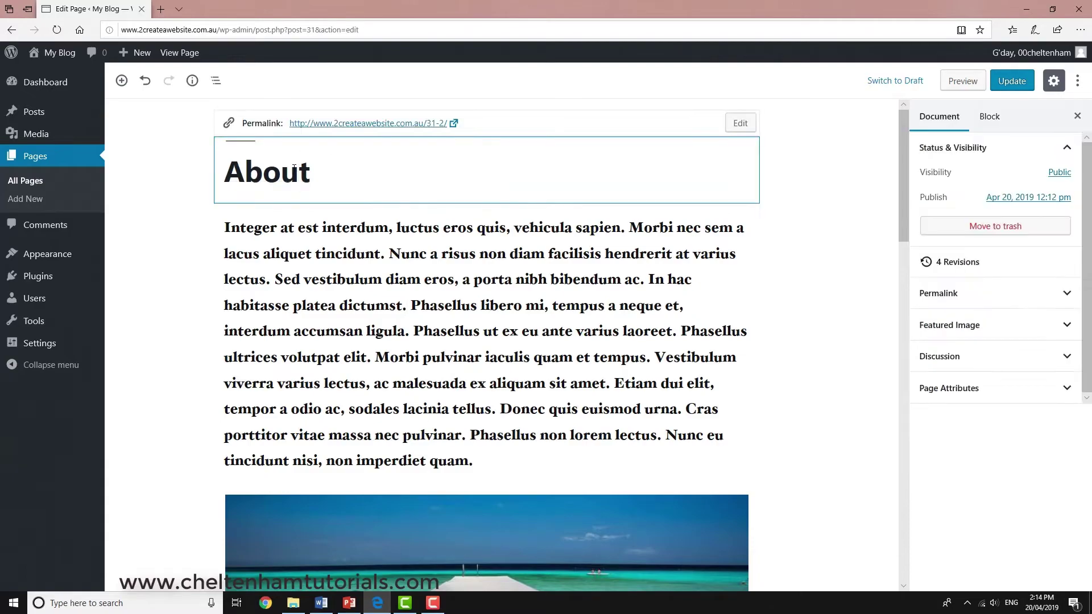
key(Right)
key(shift+Left)
key(shift+Left)
key(shift+Left)
key(shift+Left)
click(361, 167)
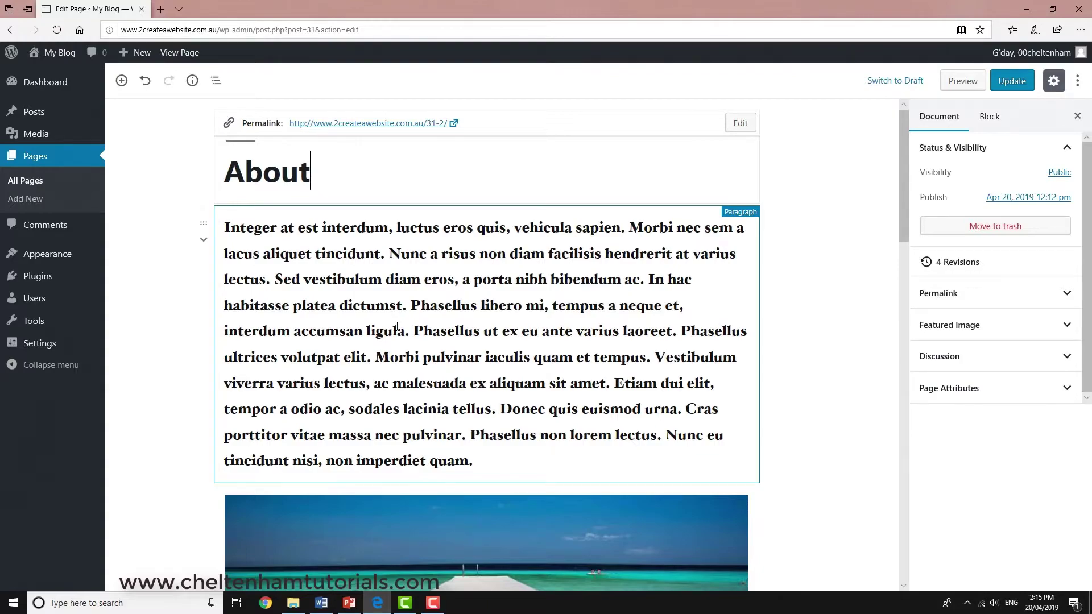
click(769, 369)
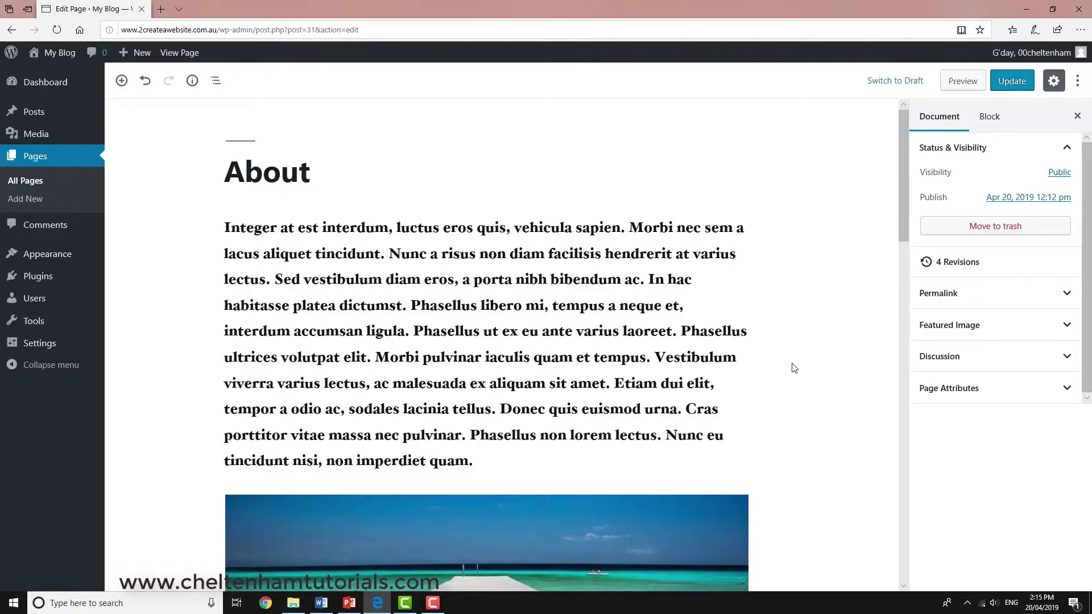
Step: Select the paragraph beginning "Duis imperdiet dictum nunc" below the cloudy sky image
scroll(794, 368, down, 10)
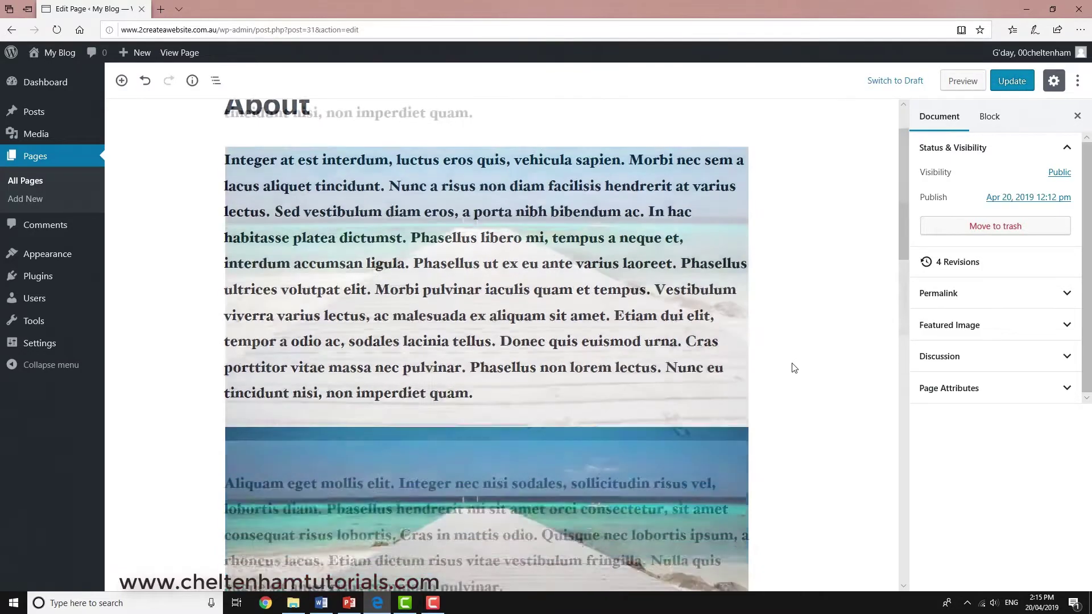
scroll(794, 368, down, 6)
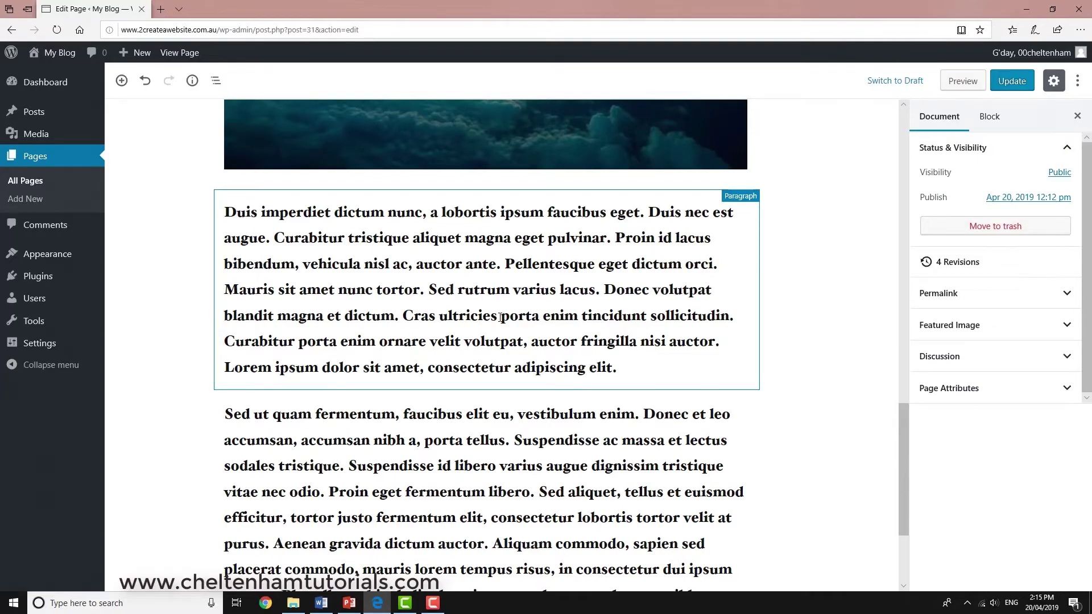
click(500, 317)
scroll(636, 317, down, 1)
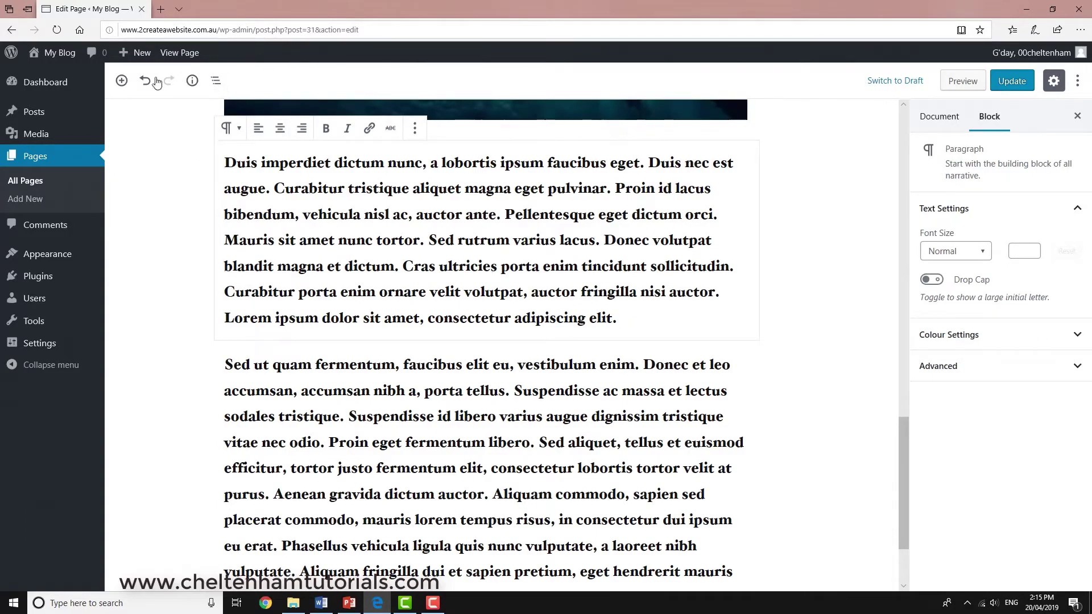
Step: Open the list of blocks that can be added and browse the Most Used ones and the block categories
mouse_move(123, 85)
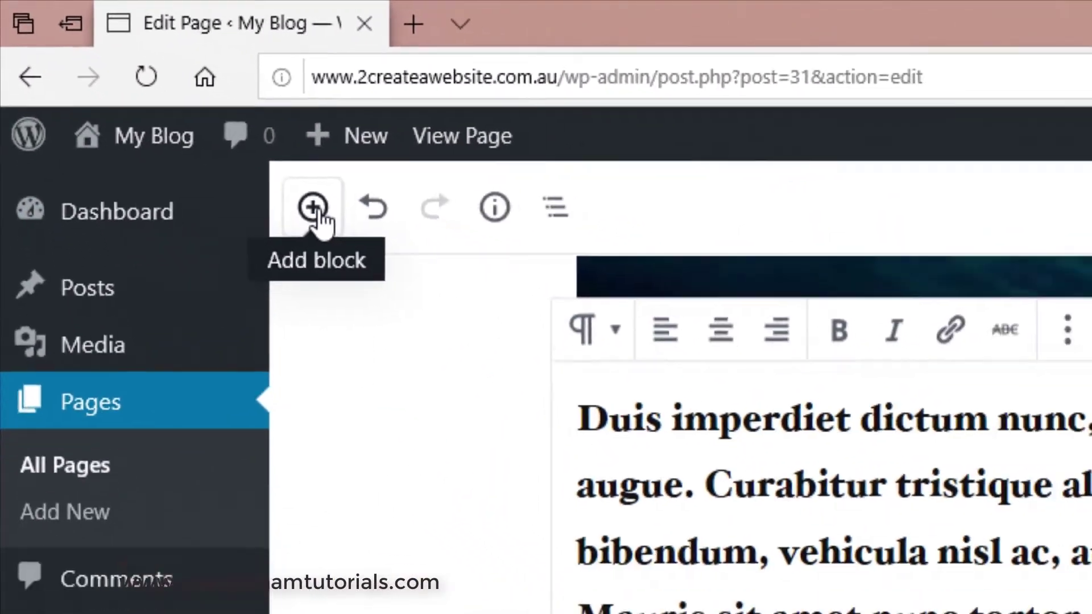
click(384, 255)
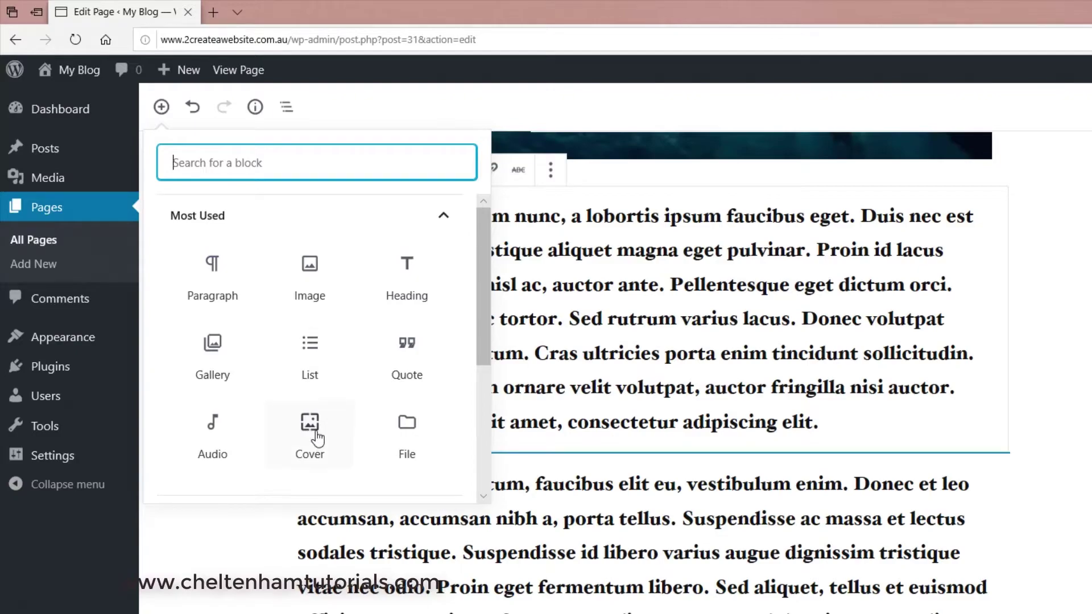
scroll(317, 438, down, 1)
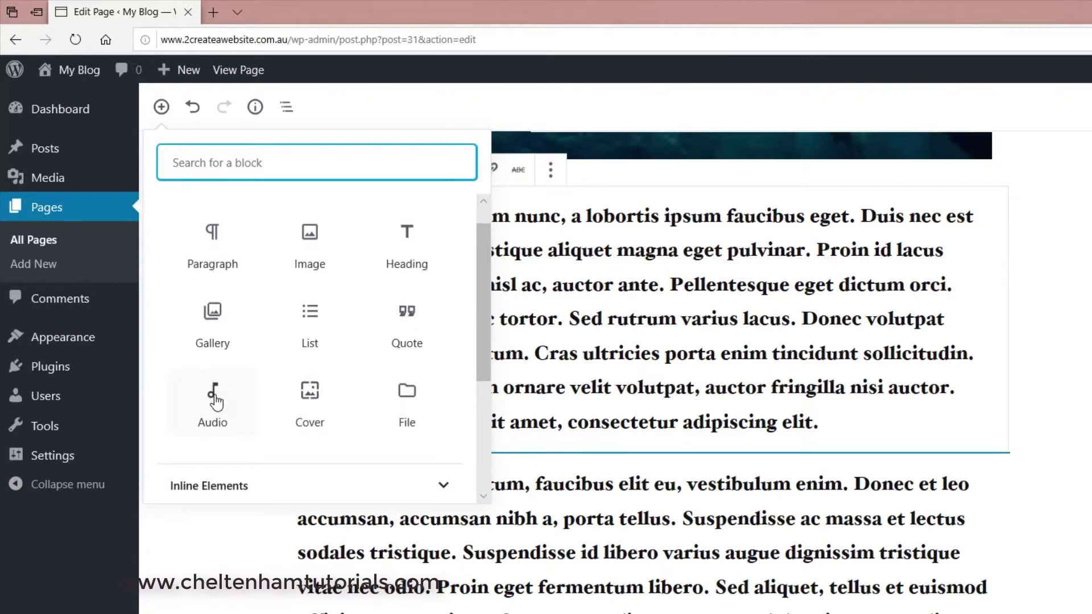
scroll(410, 402, up, 1)
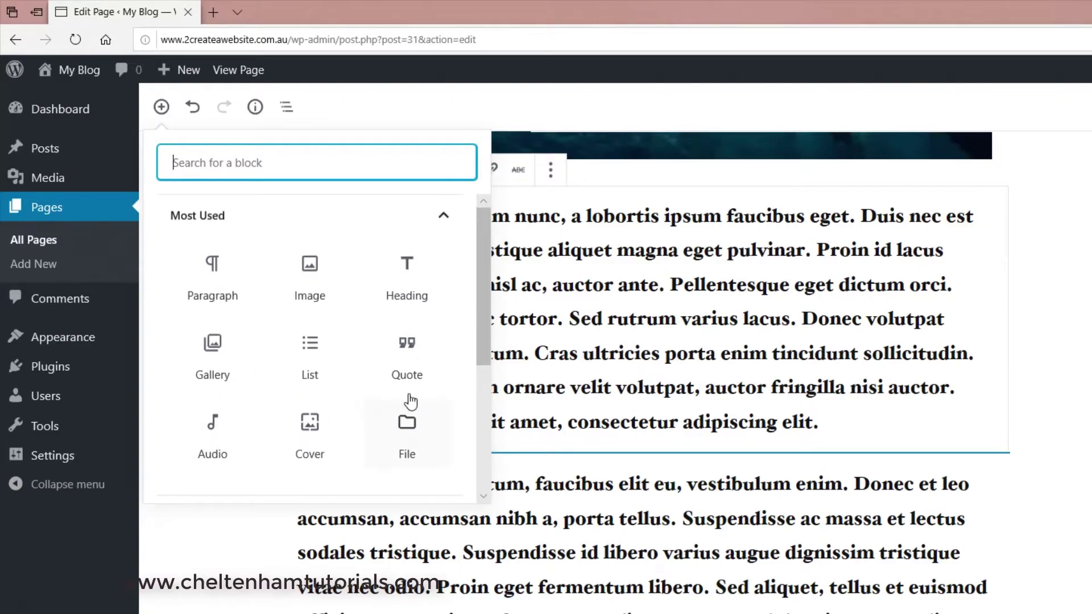
scroll(398, 341, down, 1)
scroll(383, 305, down, 1)
scroll(307, 273, up, 2)
scroll(324, 287, down, 4)
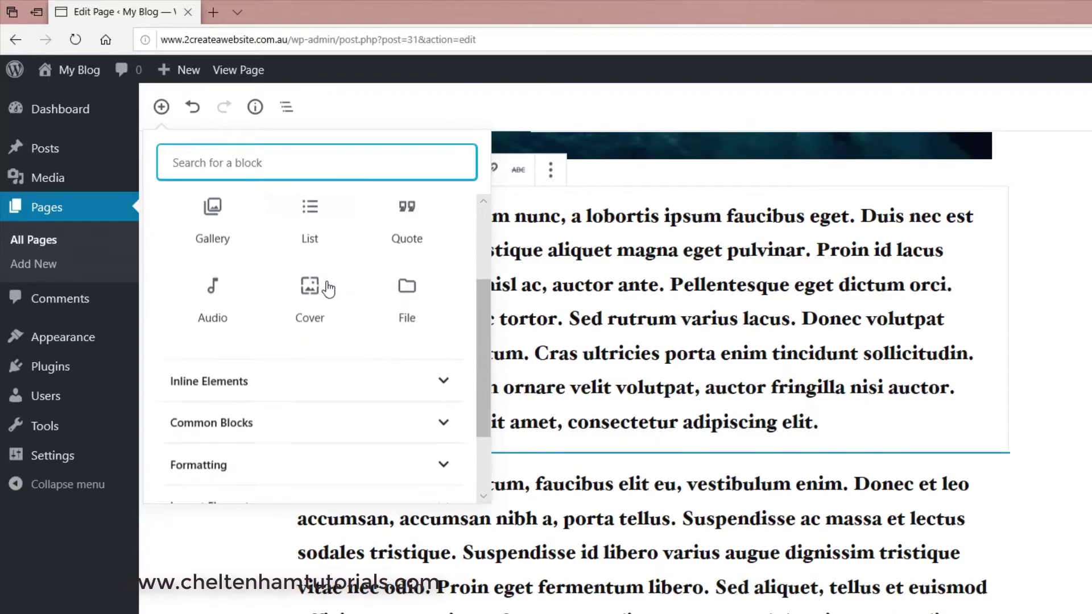
scroll(329, 288, down, 3)
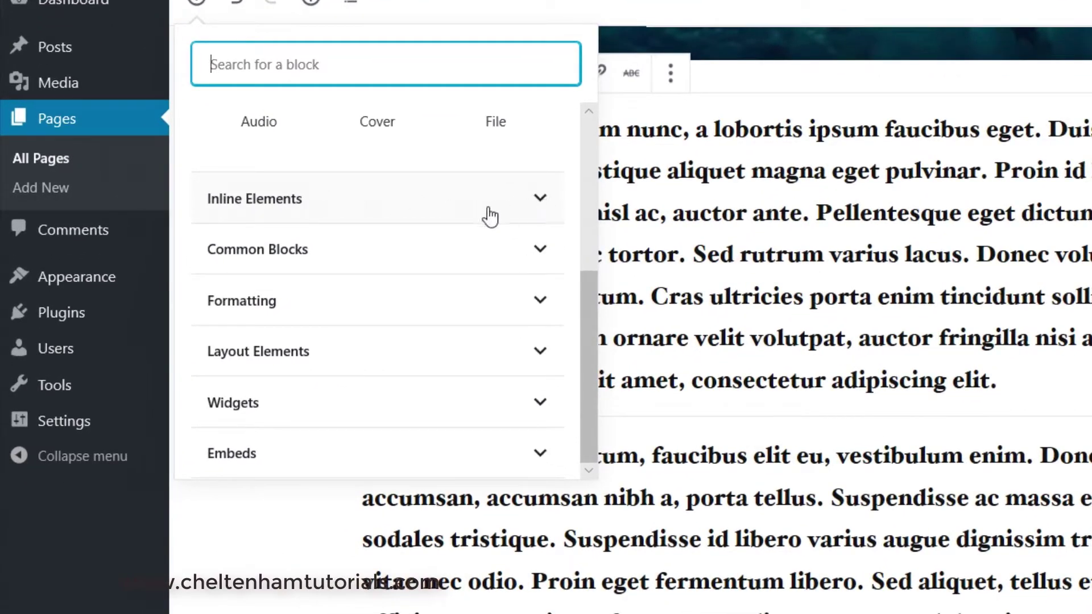
Step: Review the blocks available under Inline Elements and Common Blocks
click(540, 200)
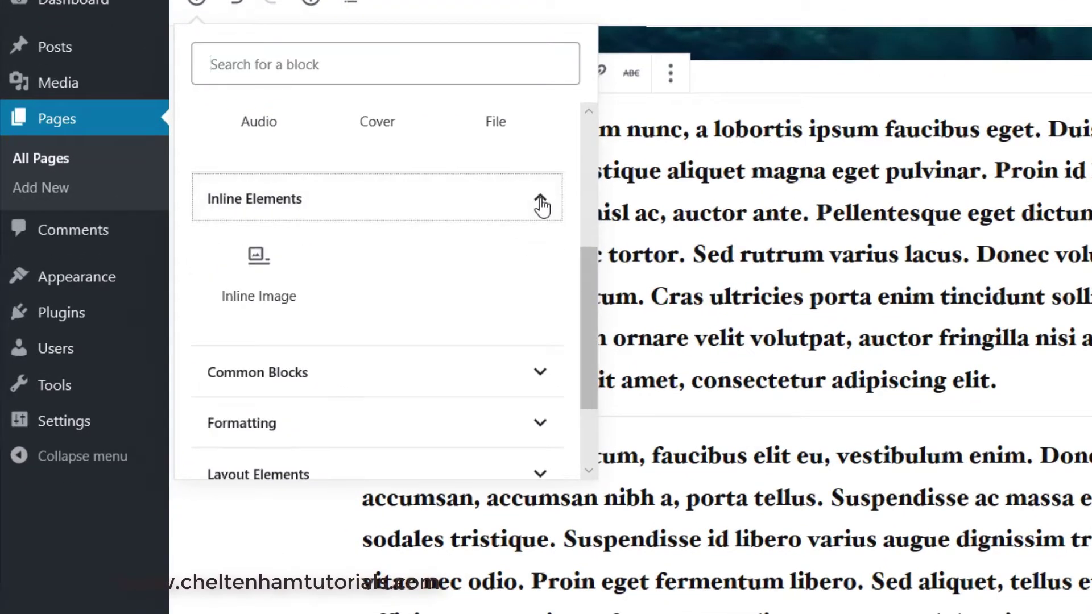
scroll(434, 307, down, 1)
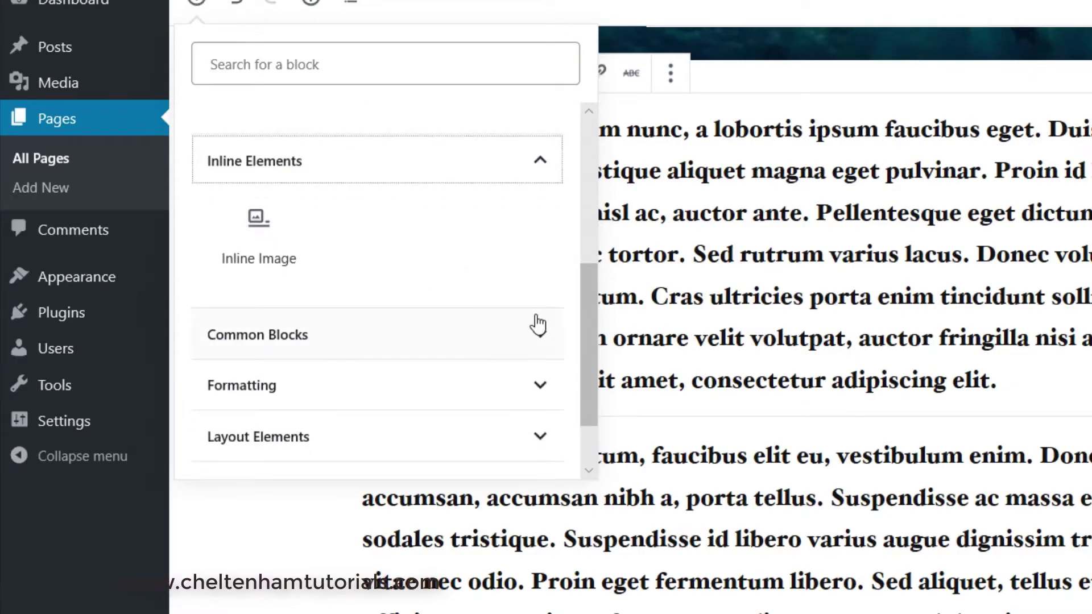
click(538, 337)
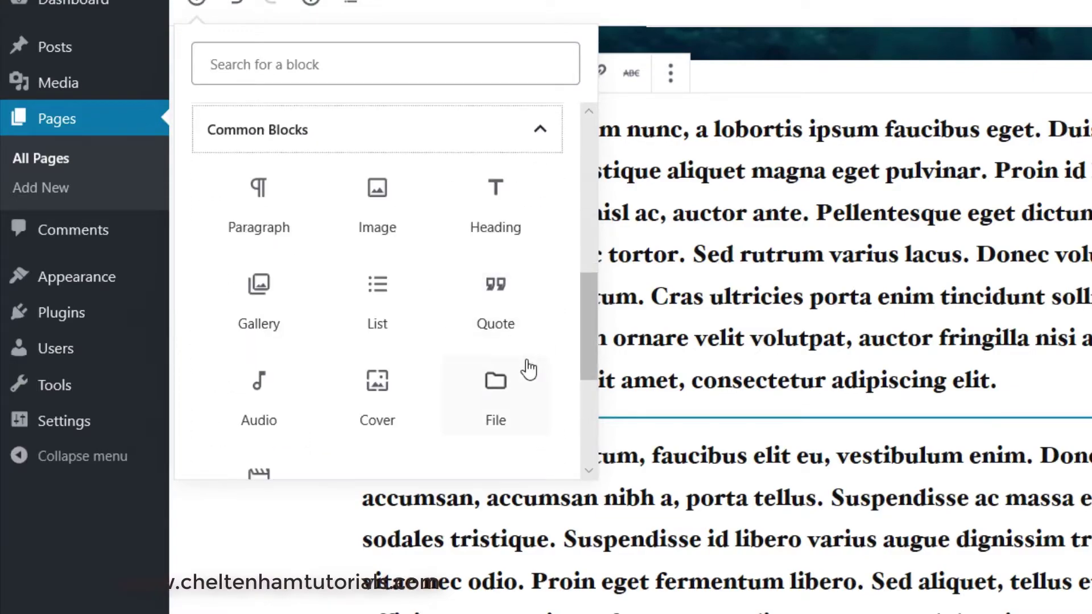
scroll(528, 369, down, 5)
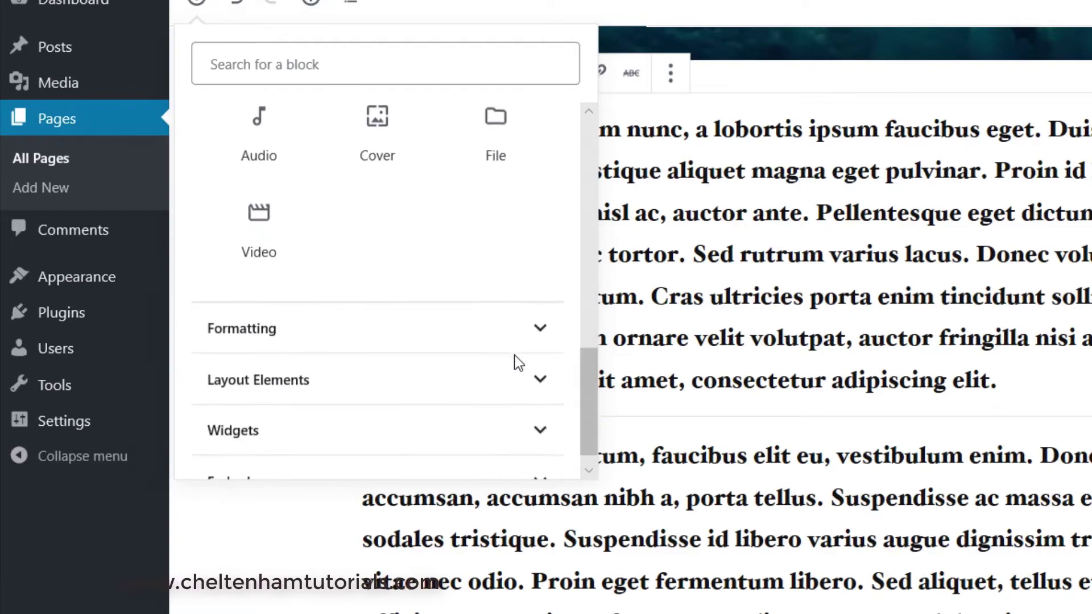
Step: Review the blocks available under Formatting and Layout Elements
click(540, 330)
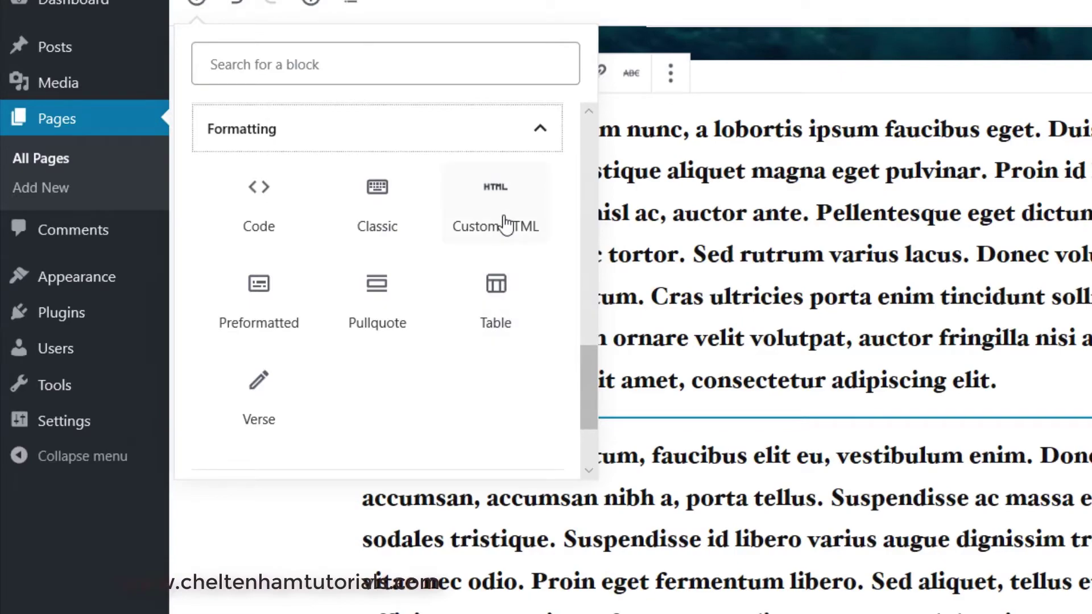
scroll(510, 336, down, 3)
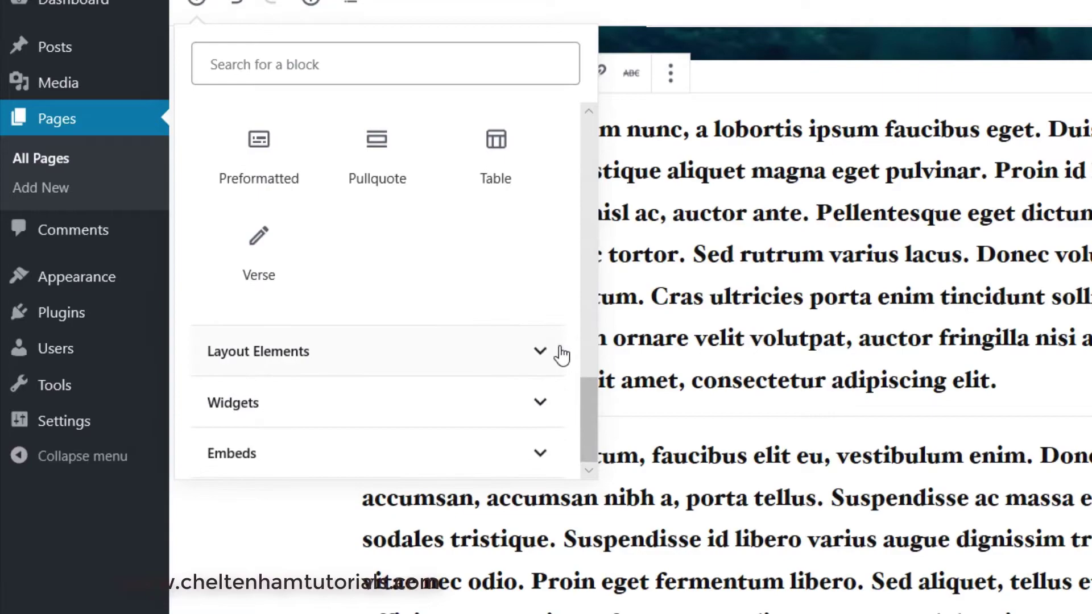
click(541, 356)
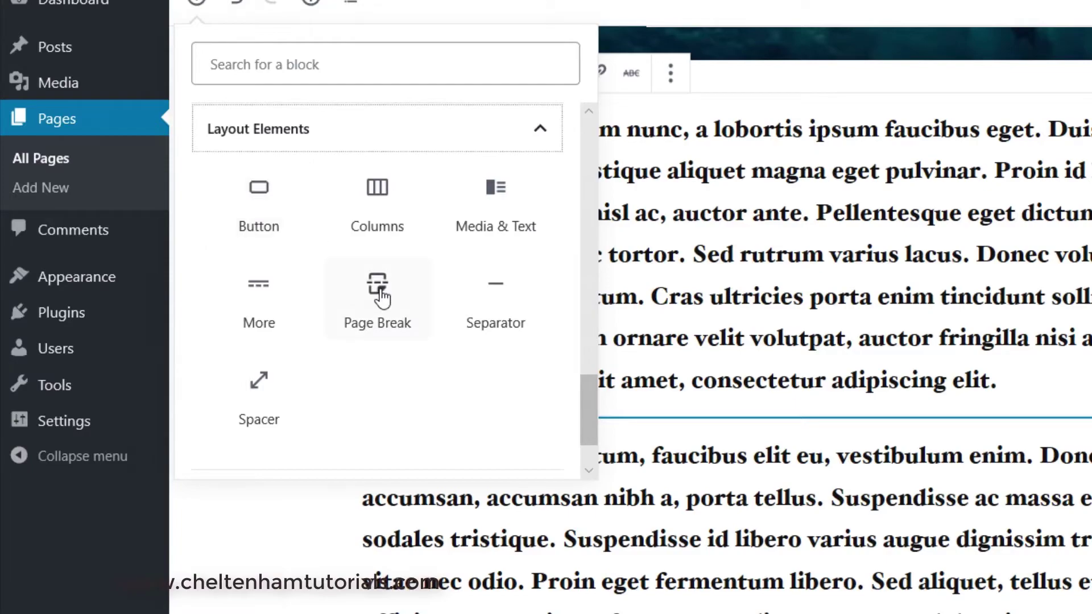
scroll(497, 402, down, 1)
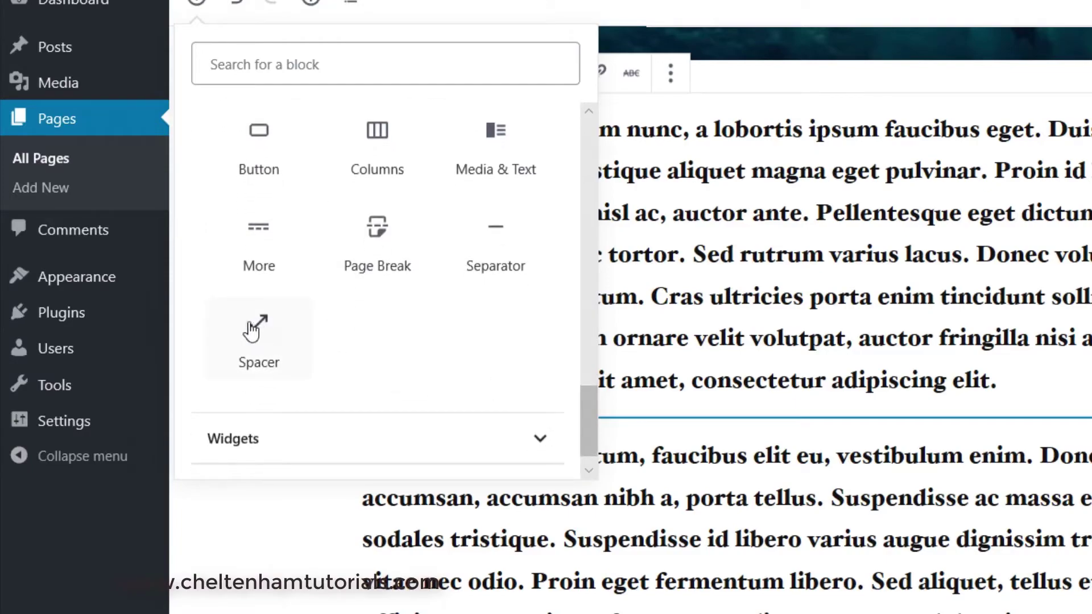
scroll(424, 339, down, 1)
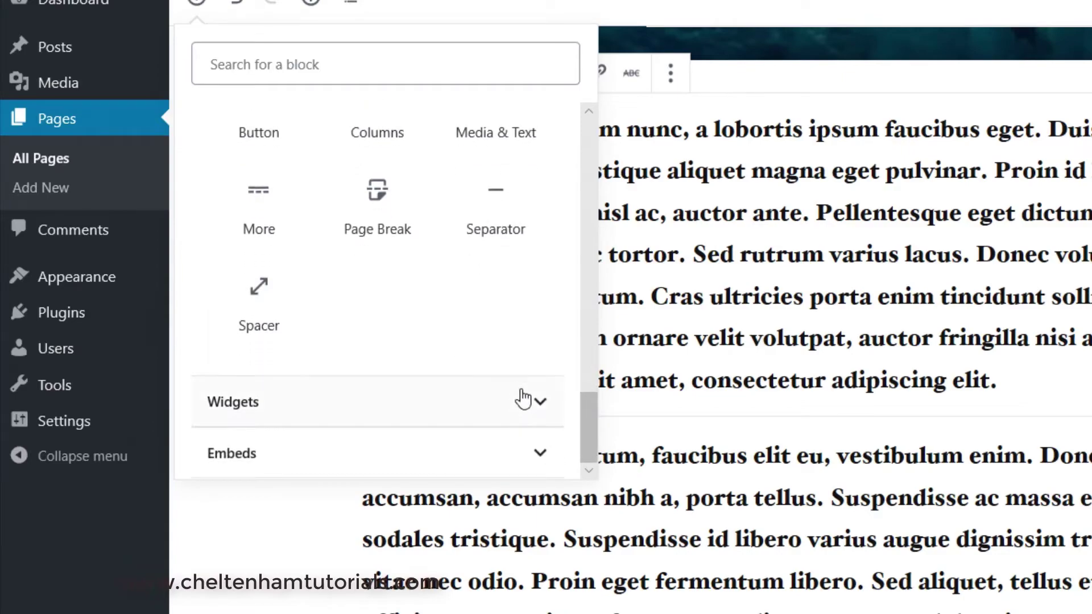
Step: Review the Widgets and Embeds blocks, and close the block list without adding anything
click(545, 411)
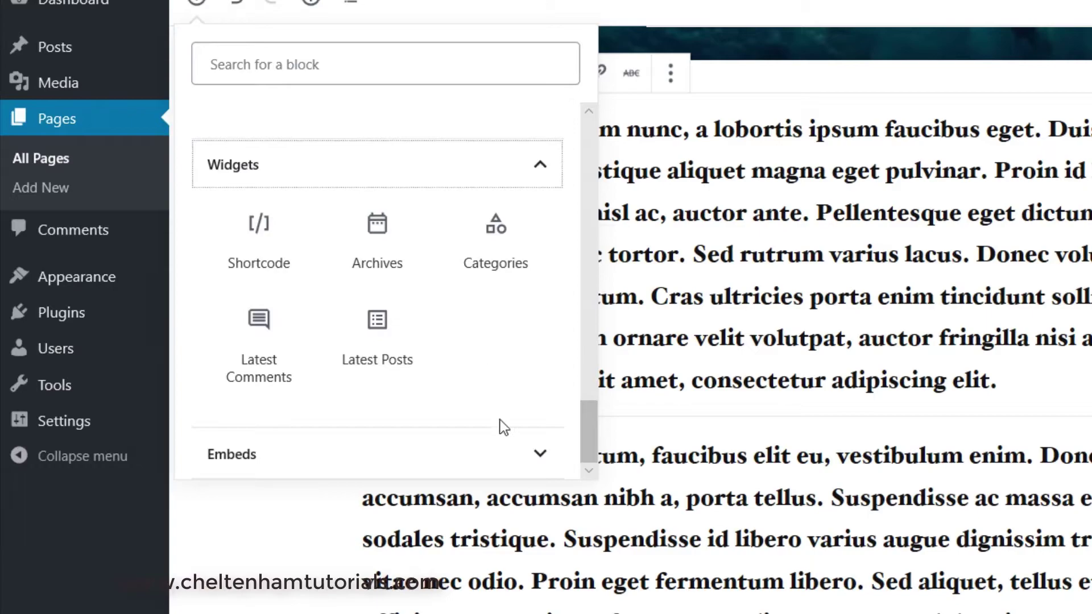
click(540, 458)
scroll(483, 378, down, 1)
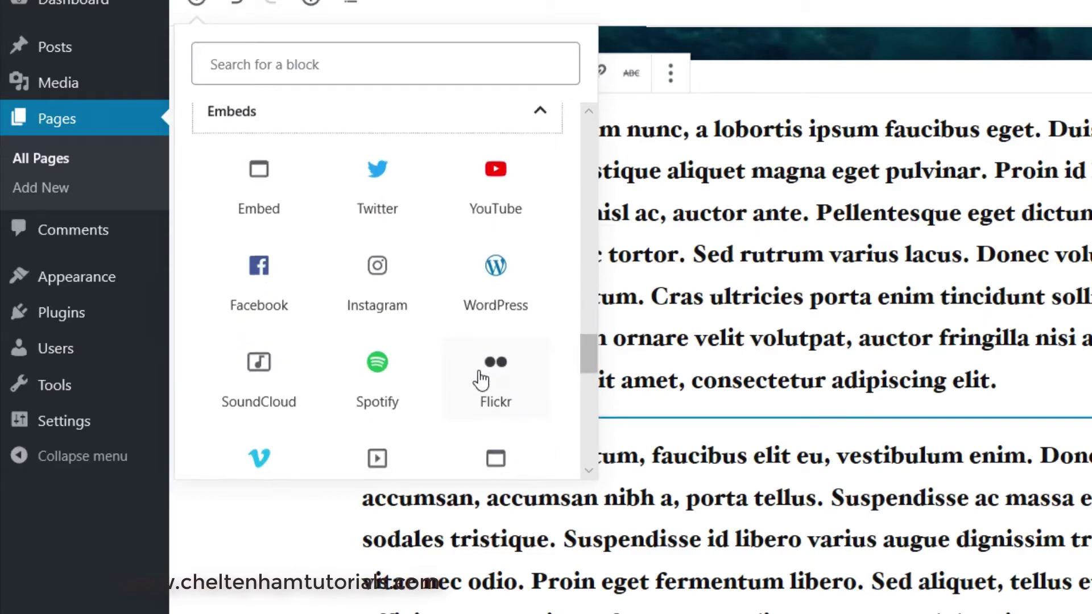
scroll(459, 327, down, 1)
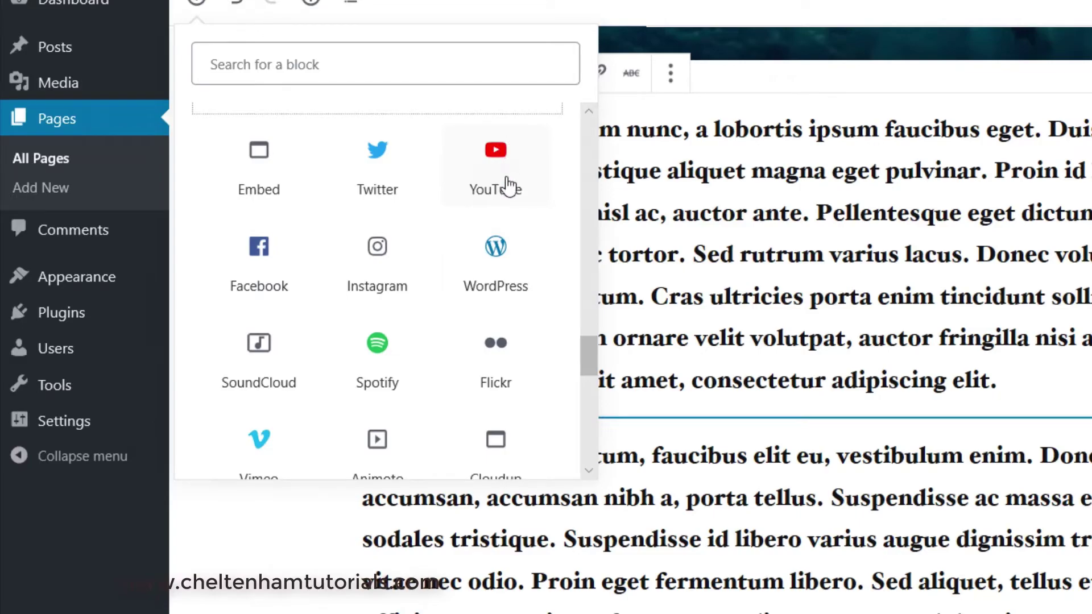
click(773, 347)
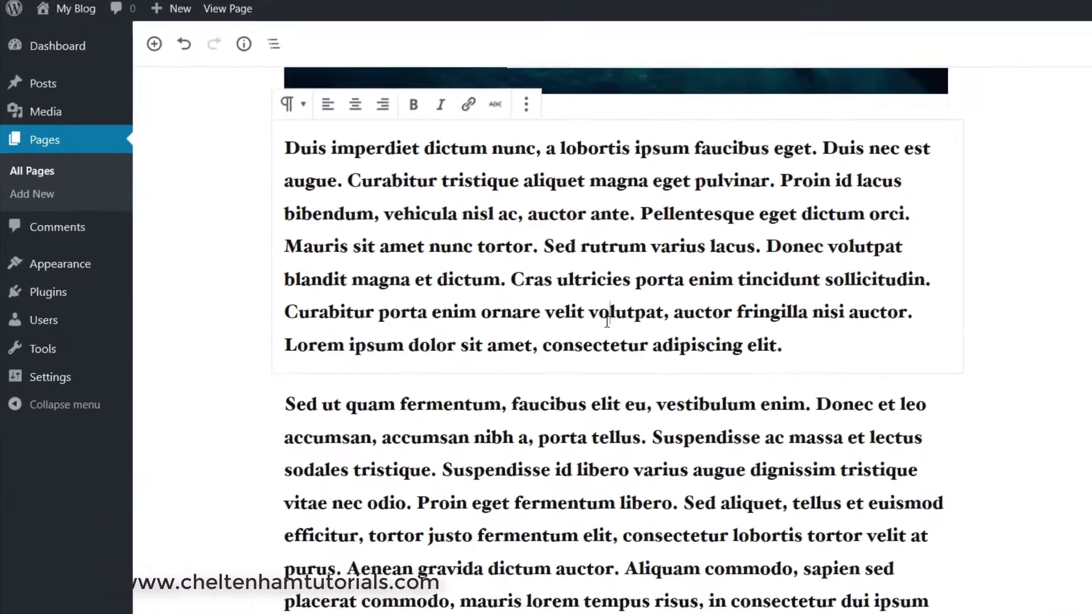
Step: Look through the About page from its title down to see how paragraph and image blocks alternate
scroll(754, 130, up, 2)
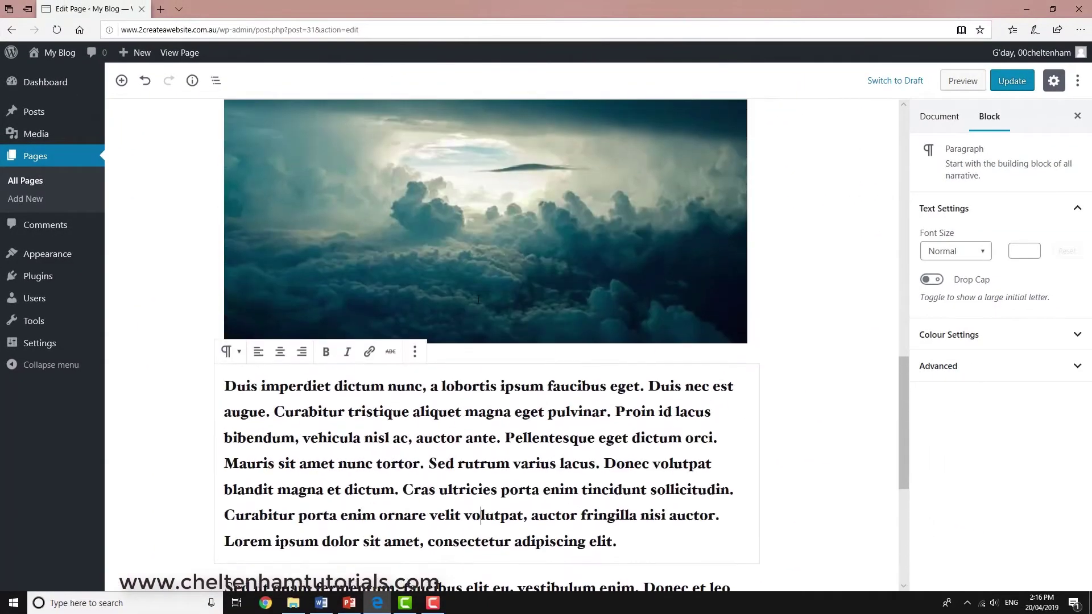
scroll(478, 300, up, 10)
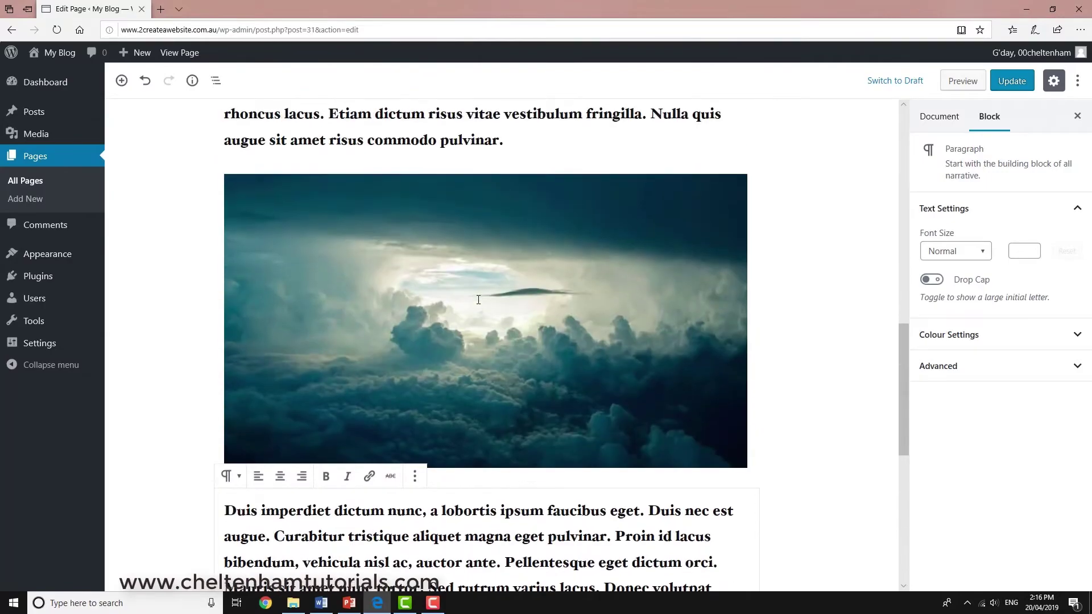
scroll(478, 300, up, 6)
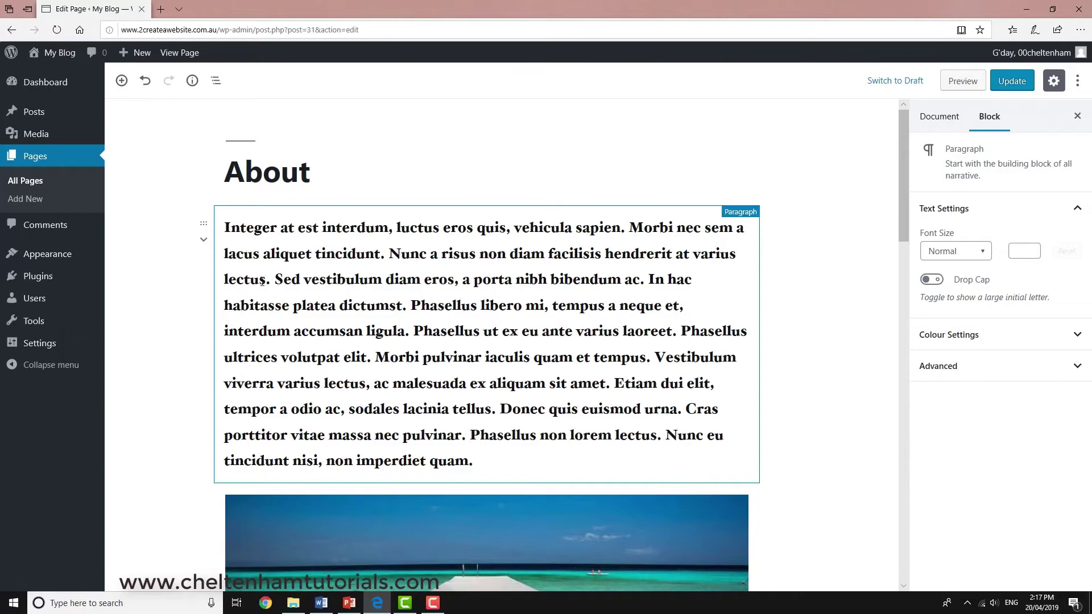
scroll(408, 300, down, 5)
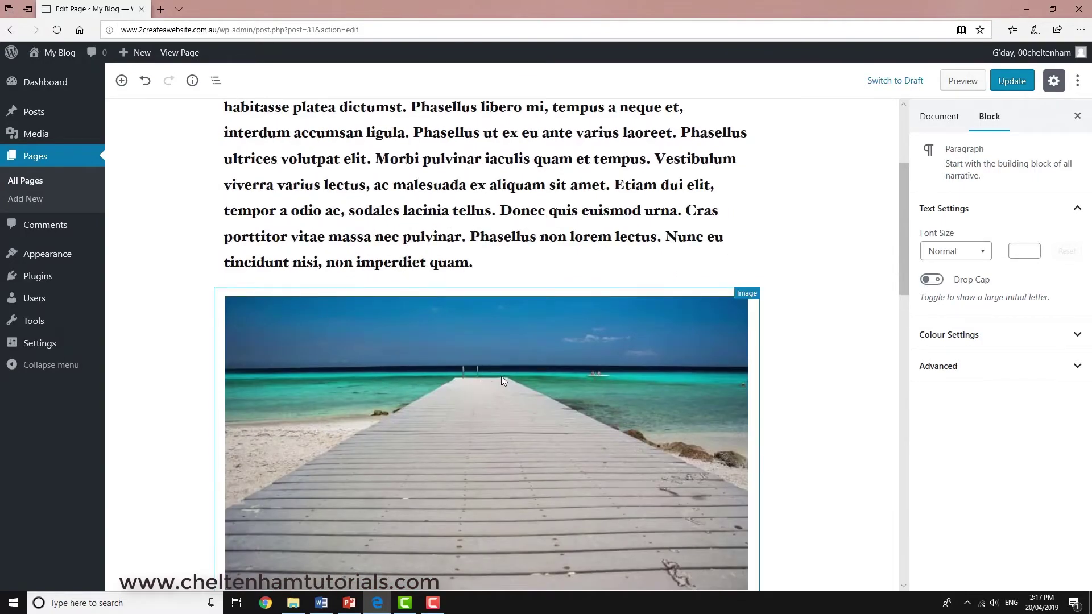
scroll(531, 310, down, 5)
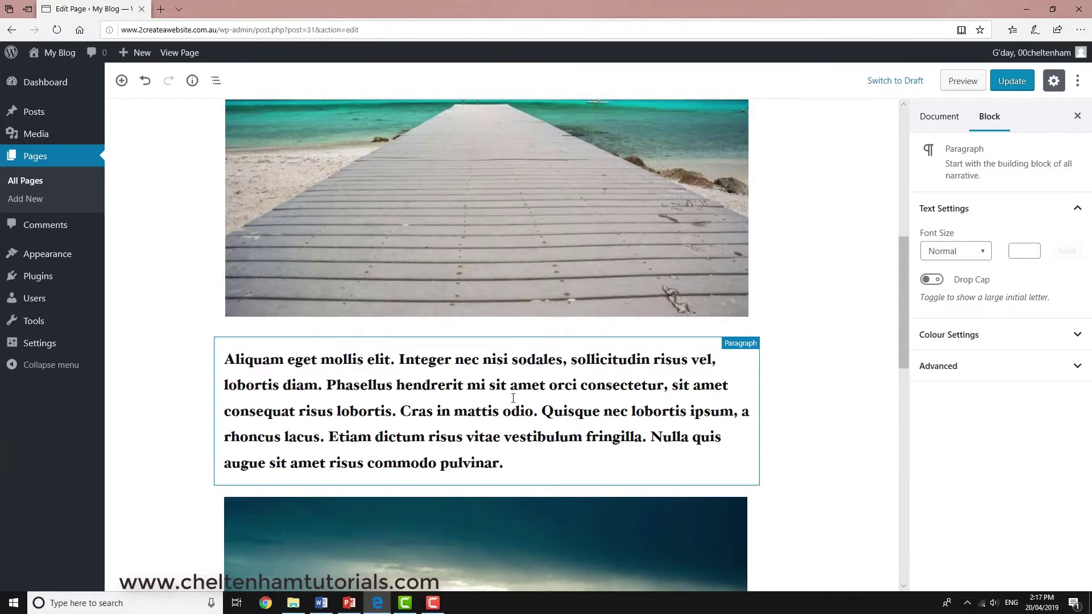
scroll(513, 398, down, 3)
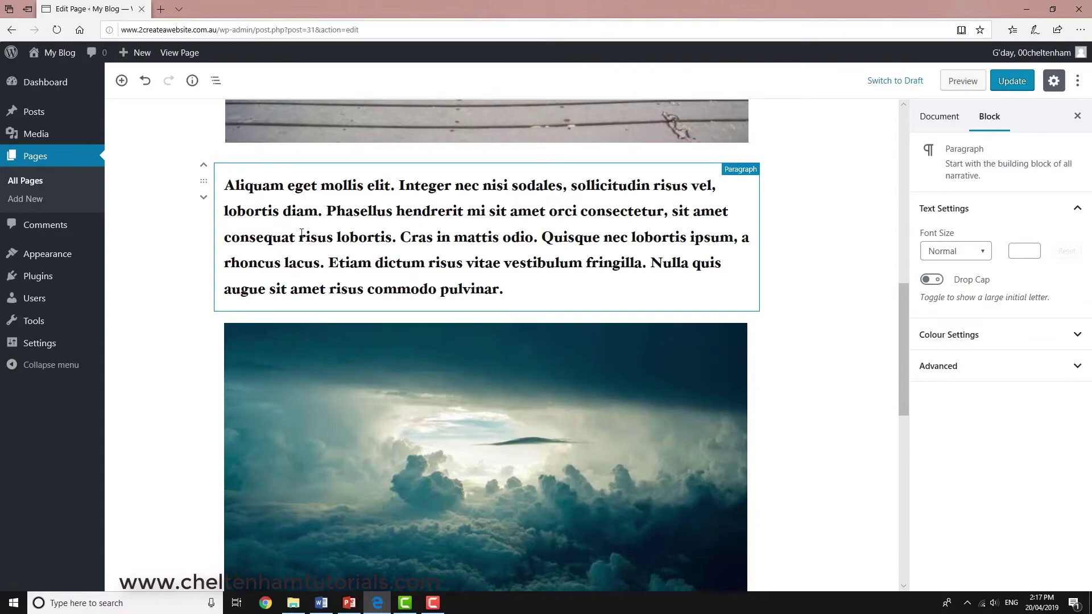
Step: Move the paragraph starting "Aliquam eget mollis elit" above the pier image and back below it
scroll(301, 234, up, 1)
scroll(301, 248, up, 1)
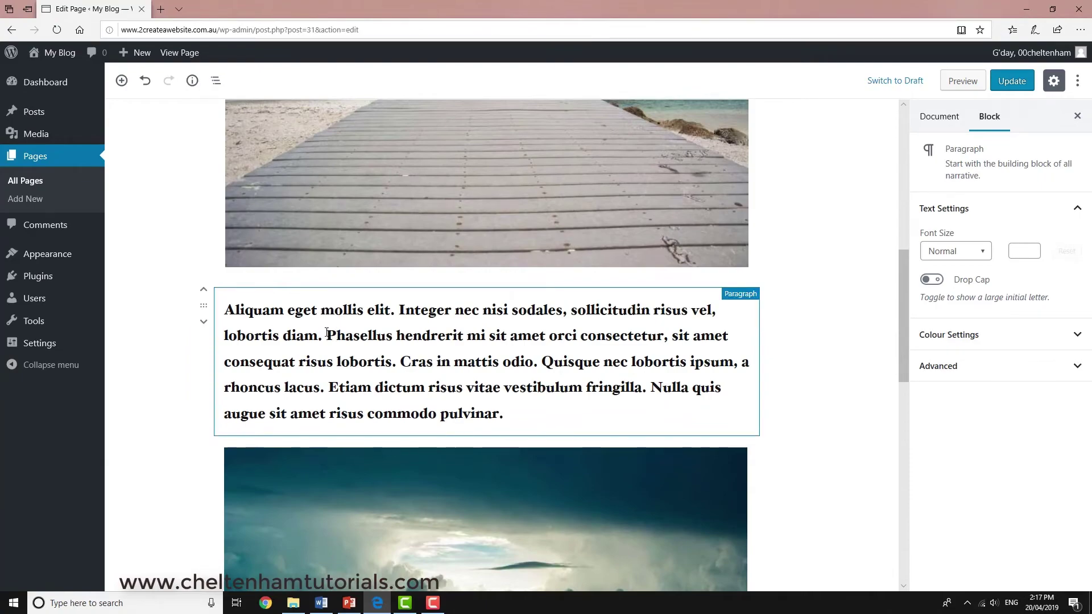
scroll(326, 332, up, 1)
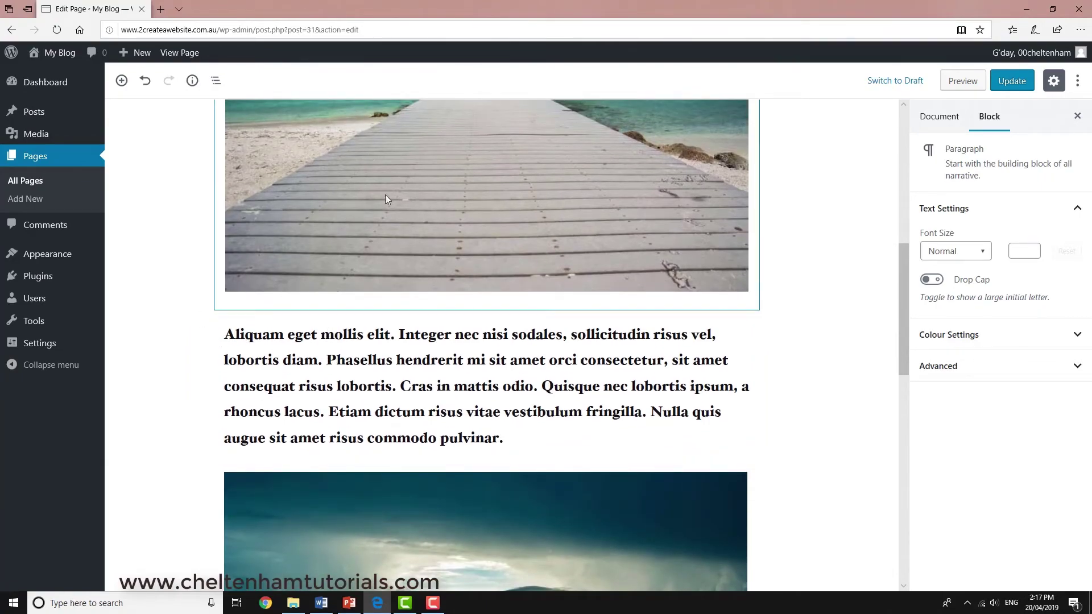
scroll(452, 200, down, 2)
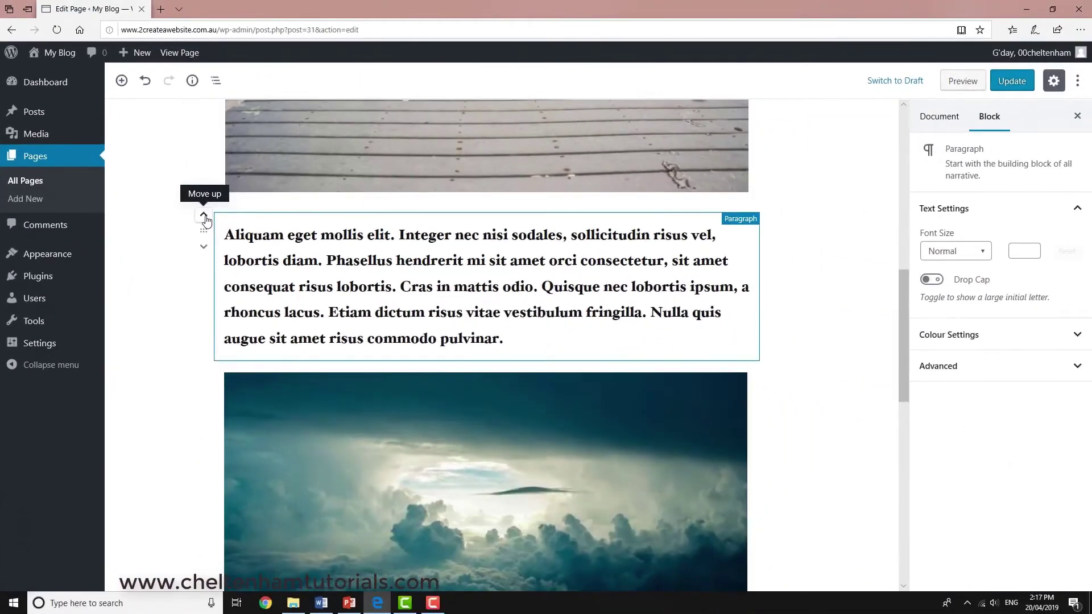
click(565, 335)
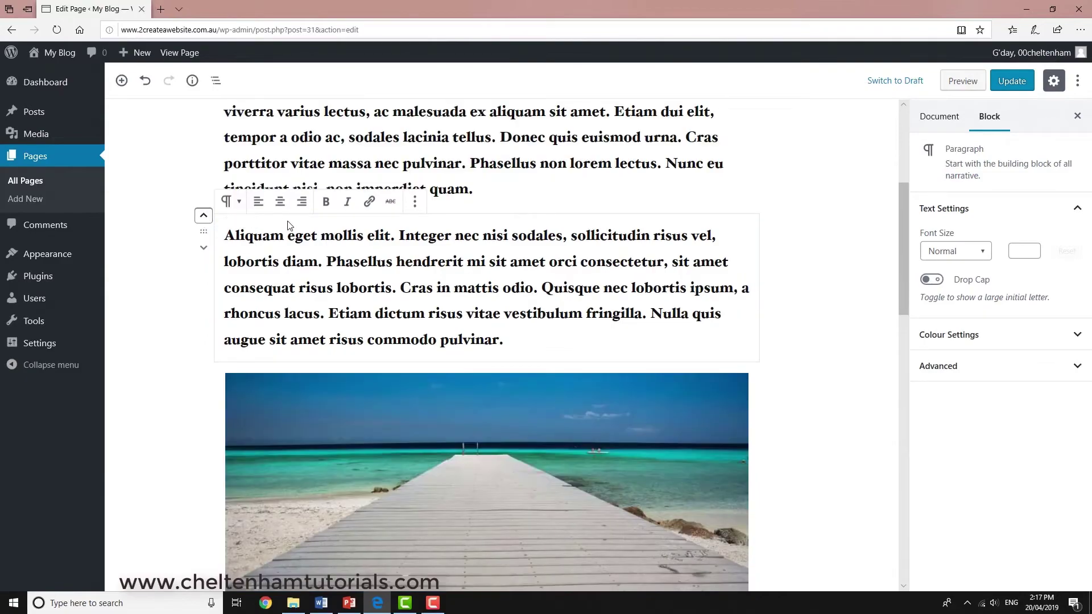
click(204, 249)
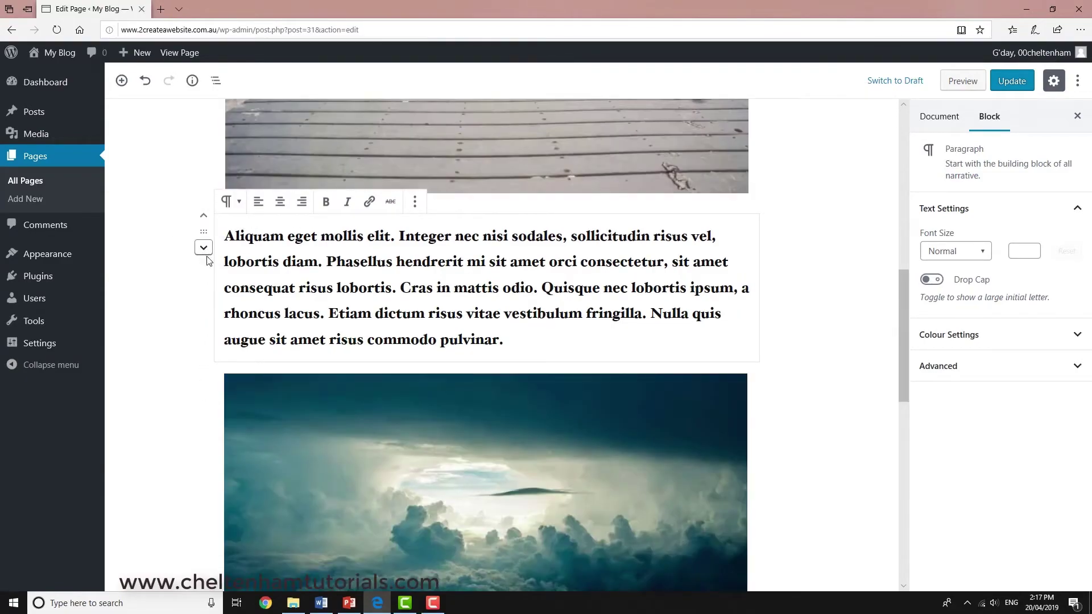
Step: Add an Image block after the last paragraph, using picture-05.jpg from the Media Library
scroll(344, 305, down, 10)
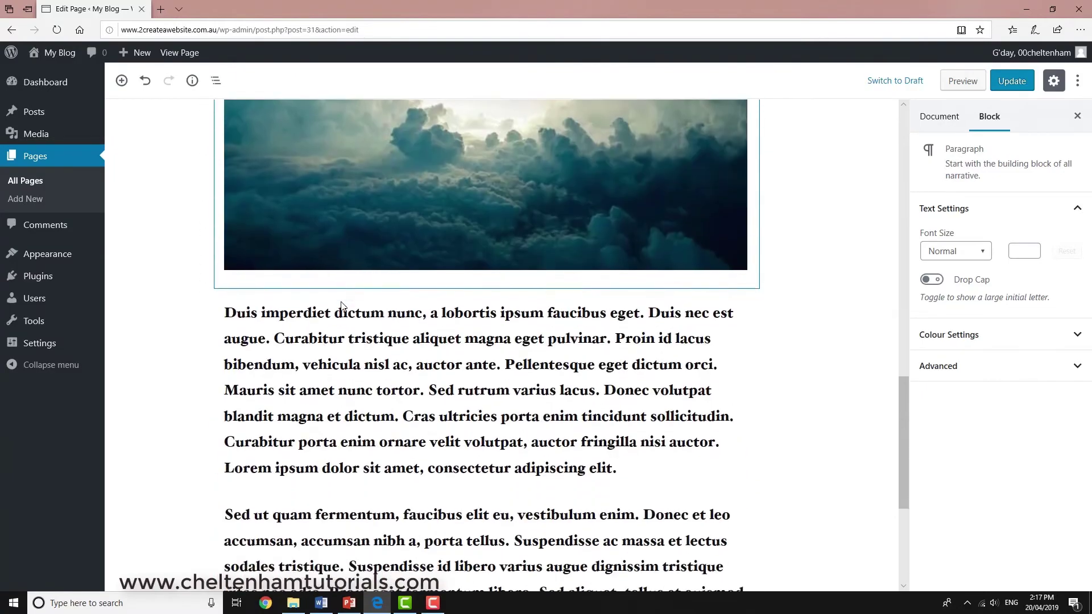
scroll(370, 295, down, 3)
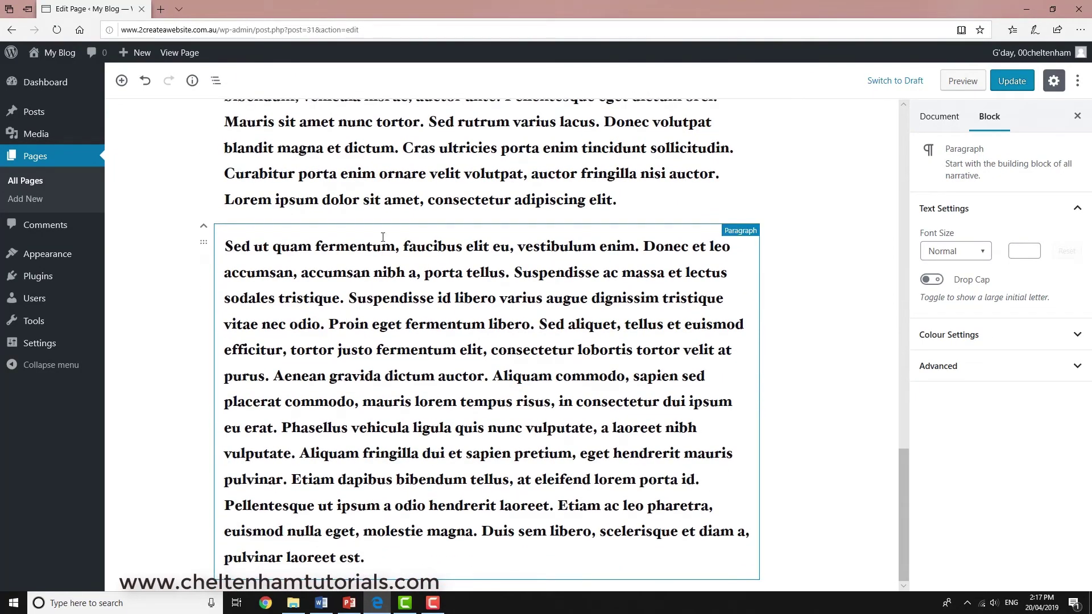
click(416, 557)
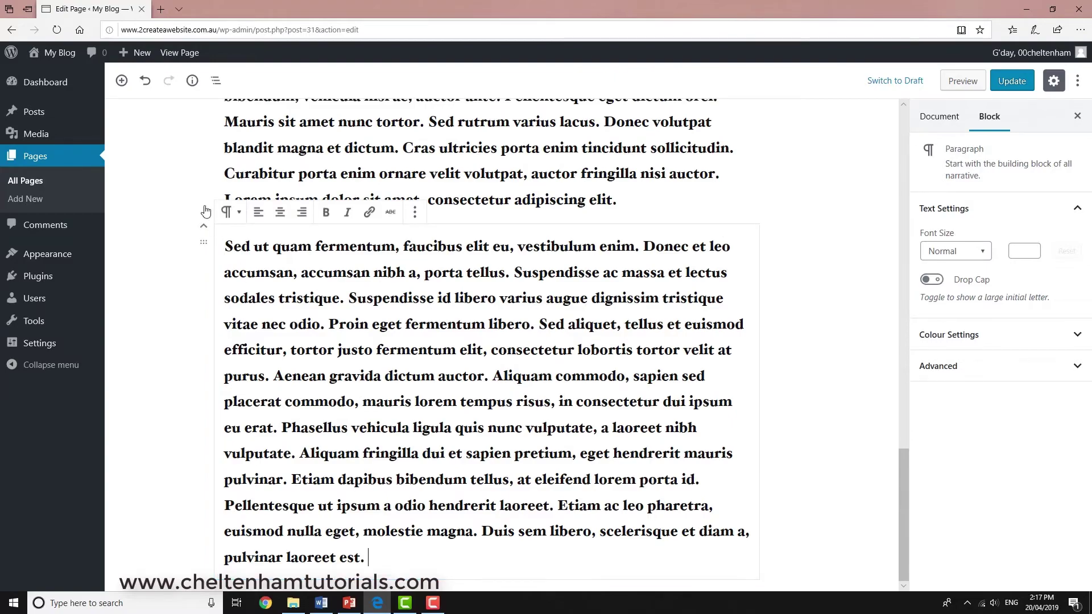
click(122, 80)
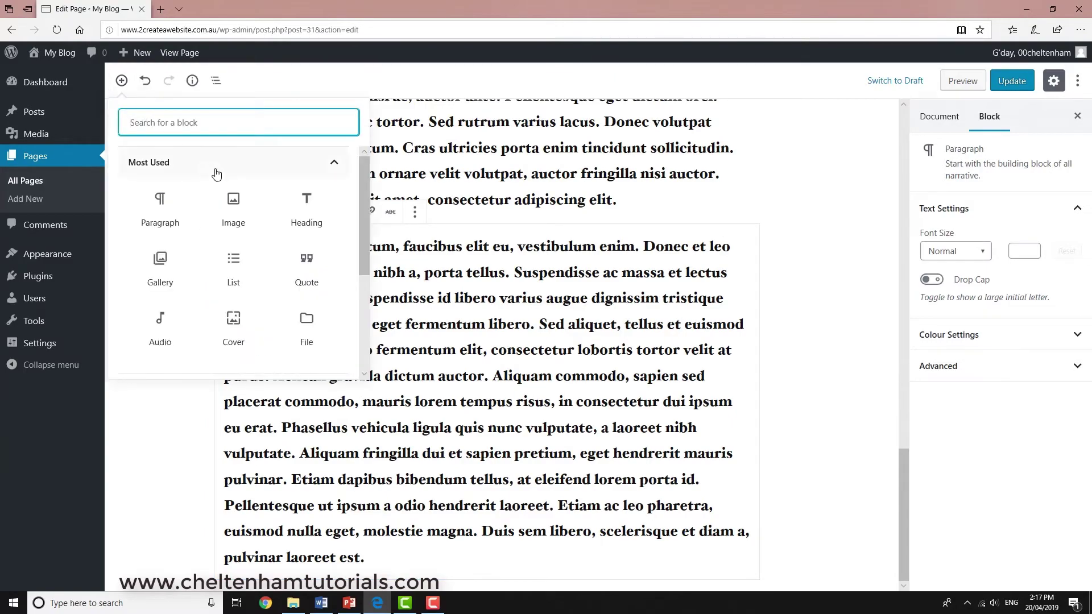
click(236, 205)
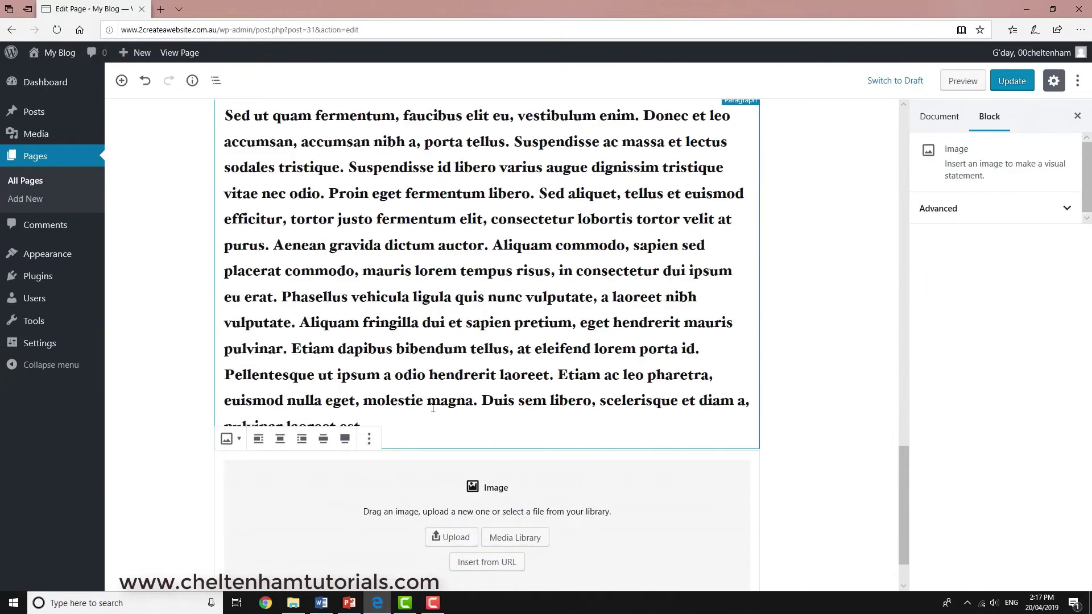
click(523, 540)
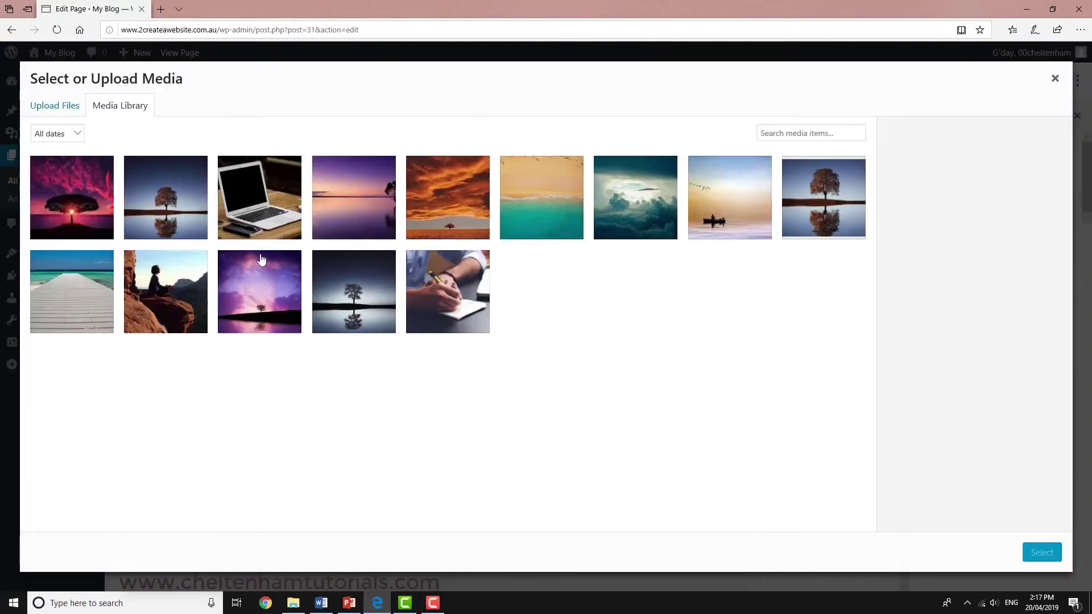
click(85, 205)
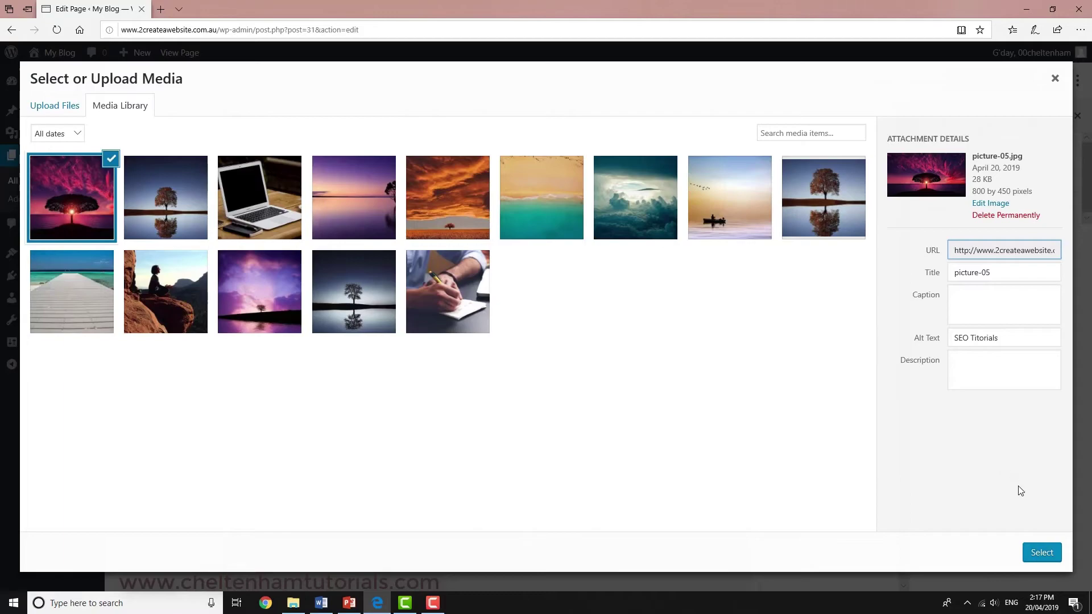
click(1042, 553)
scroll(598, 418, down, 2)
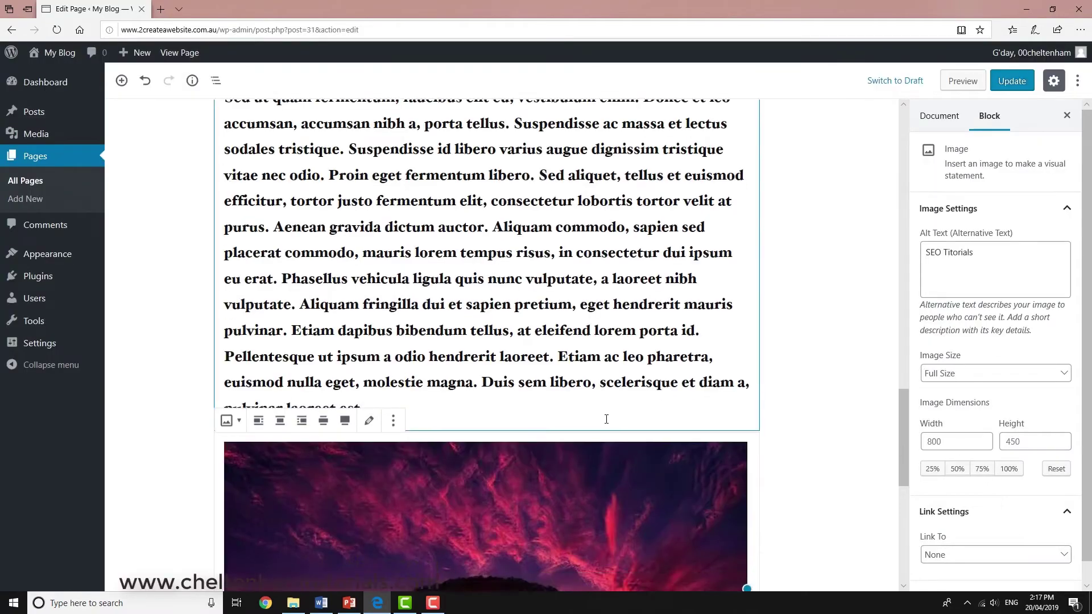
scroll(597, 419, down, 3)
scroll(593, 419, up, 2)
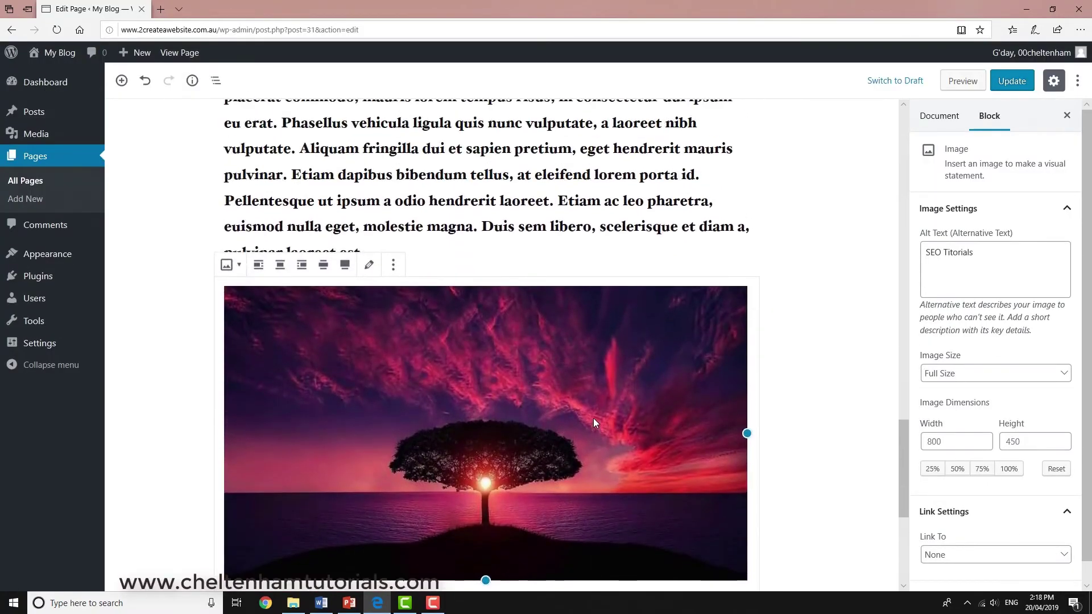
Step: Move the new tree-at-sunset image above the closing paragraph and back down to the end of the page
click(774, 206)
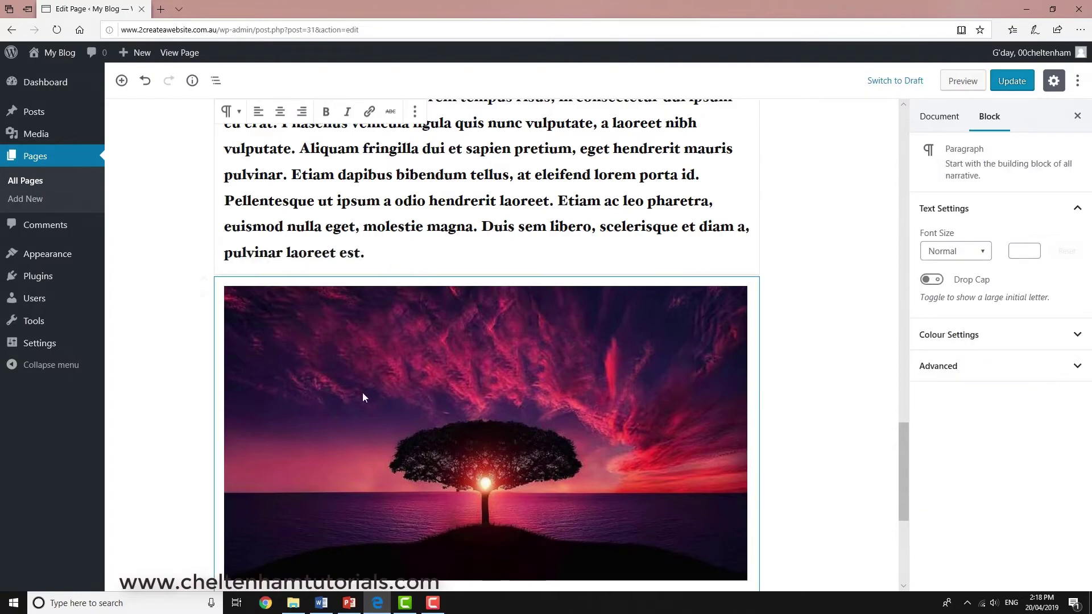
click(204, 280)
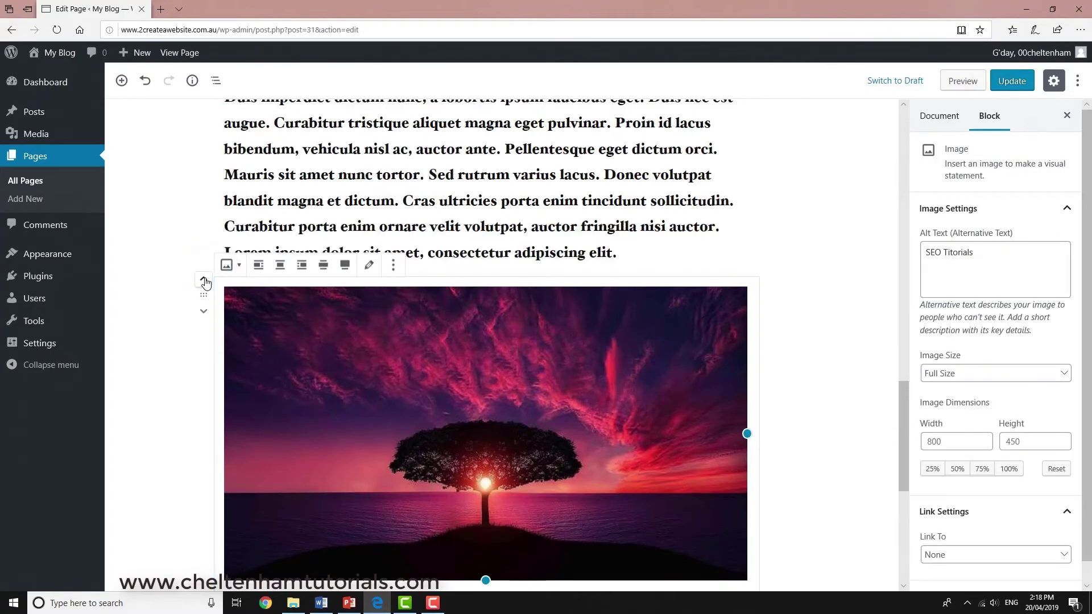
scroll(359, 354, down, 3)
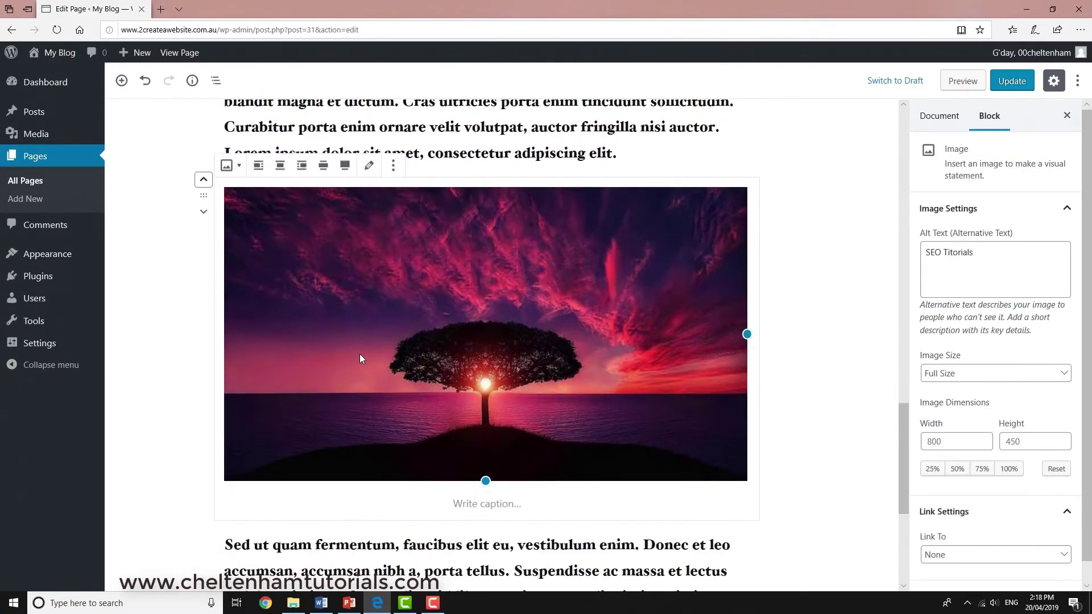
scroll(386, 496, down, 3)
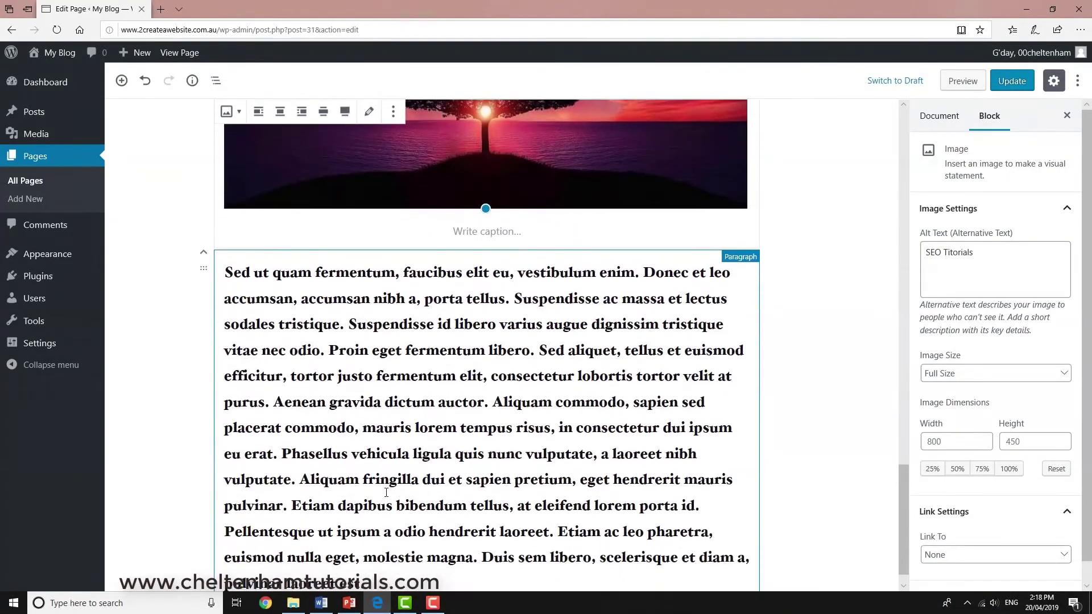
scroll(393, 472, up, 4)
scroll(392, 473, up, 1)
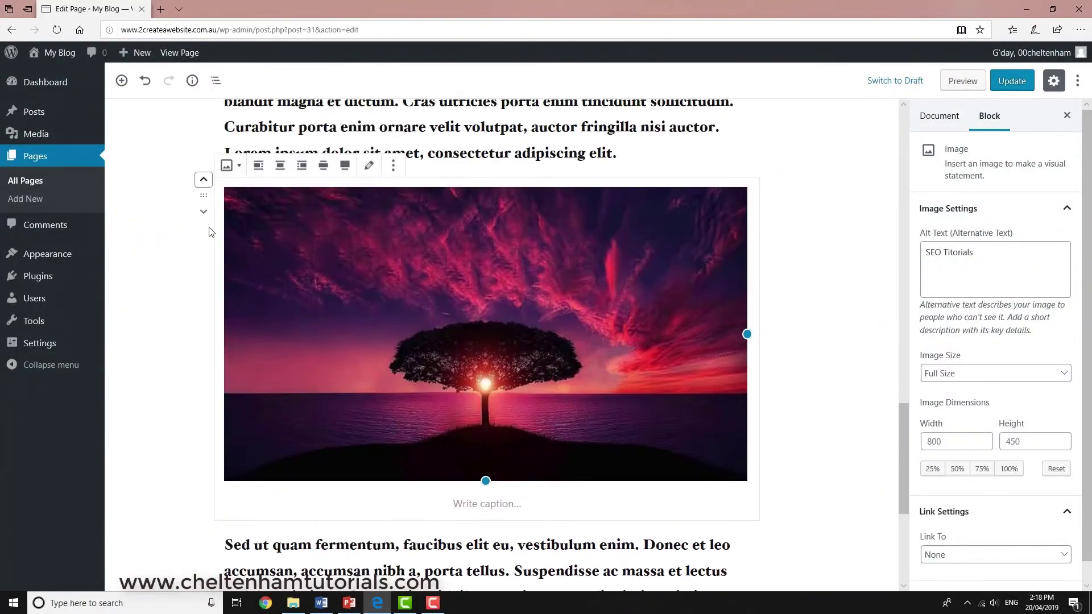
click(203, 213)
scroll(339, 403, down, 4)
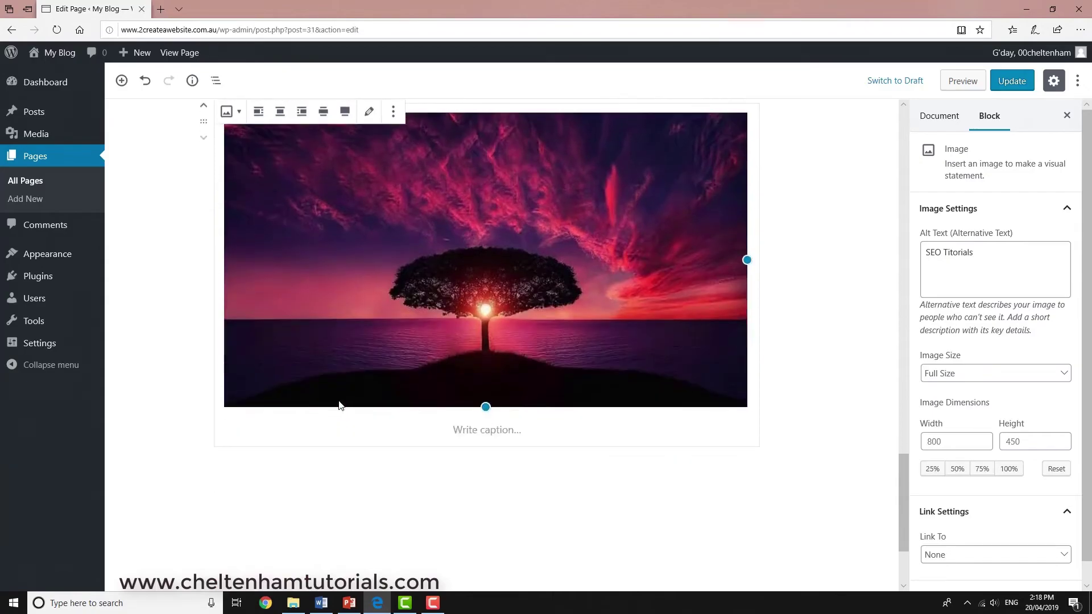
Step: Return to the start of the About page and look over its opening paragraph and pier image
drag(903, 352, 906, 136)
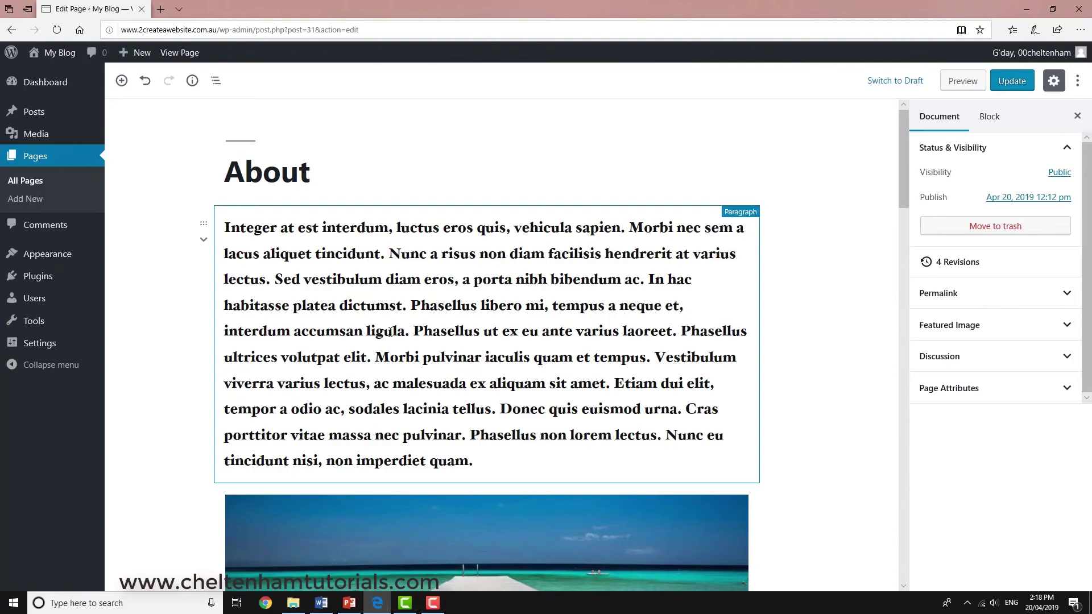
scroll(390, 342, down, 1)
scroll(390, 341, down, 1)
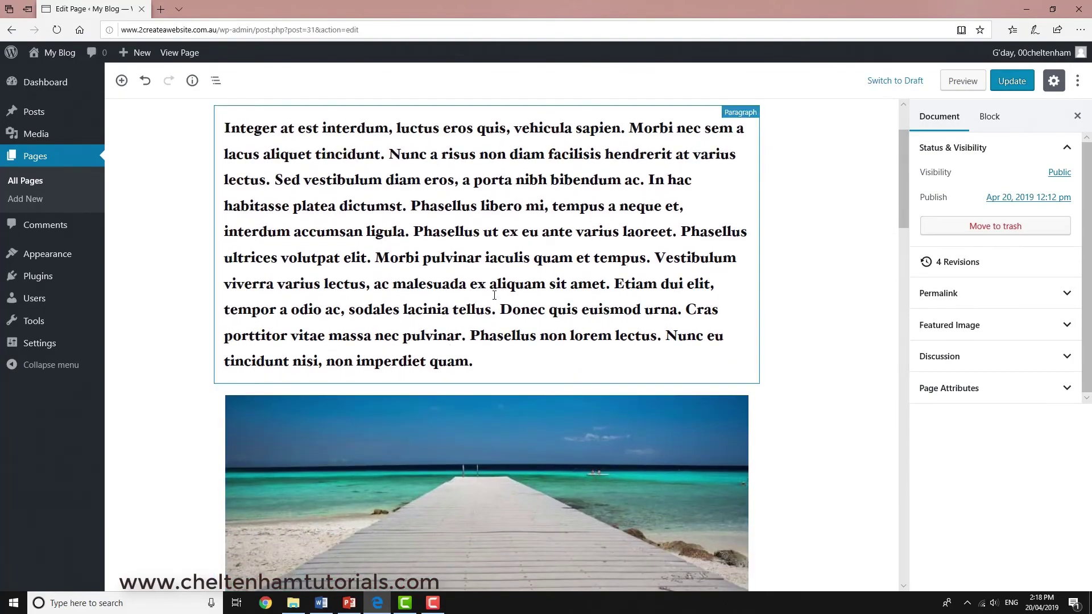